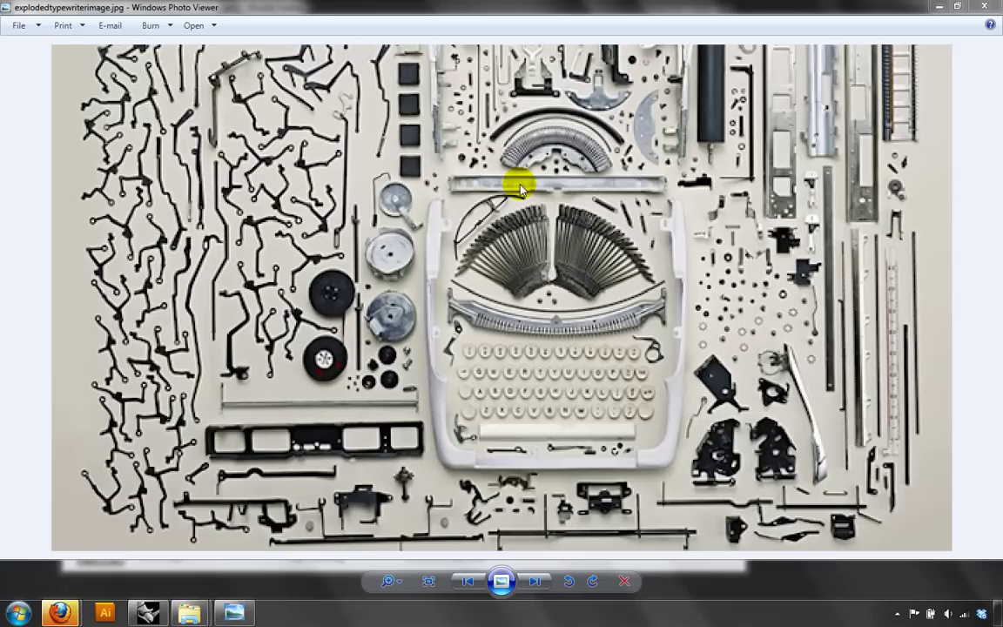
- Switch to Rhinoceros and show both car body halves in the Top view
click(147, 613)
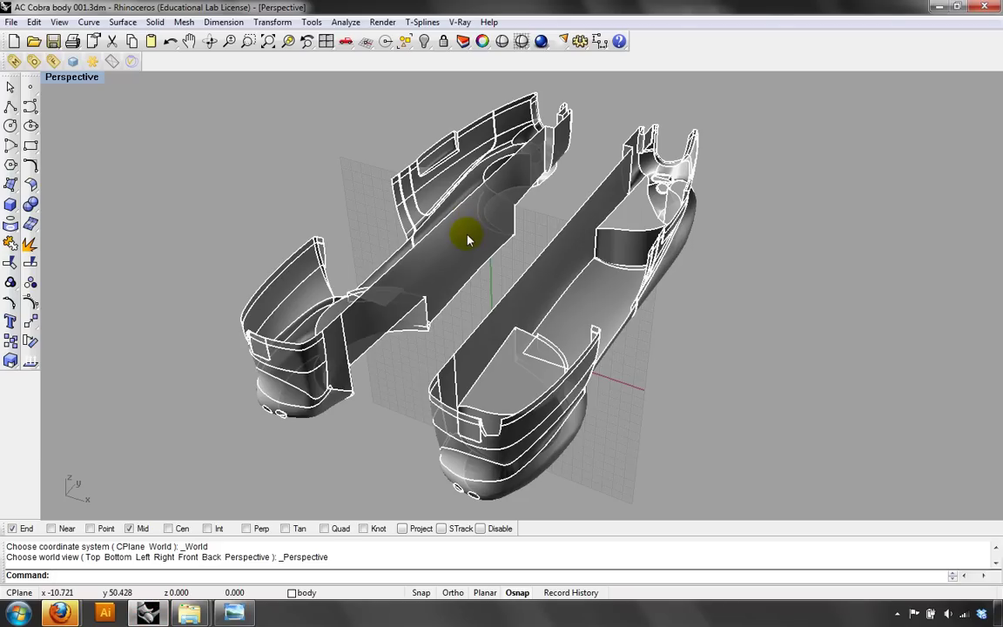
mouse_move(466, 233)
right_down()
mouse_move(530, 225)
mouse_move(489, 220)
mouse_move(459, 251)
mouse_move(469, 239)
right_up()
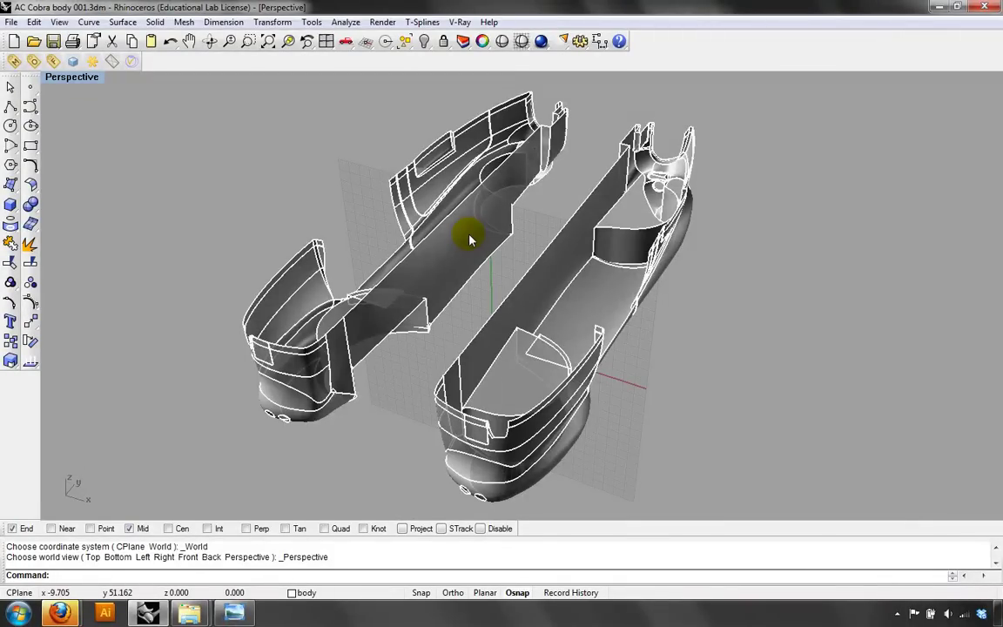
right_drag(348, 277, 502, 376)
text(Top)
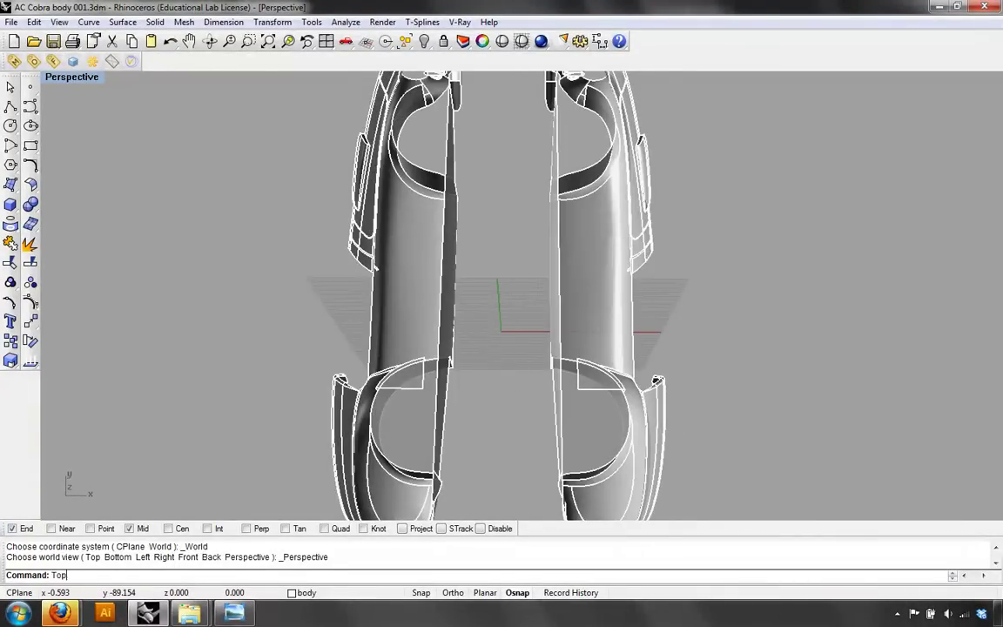
key(Return)
scroll(550, 283, down, 2)
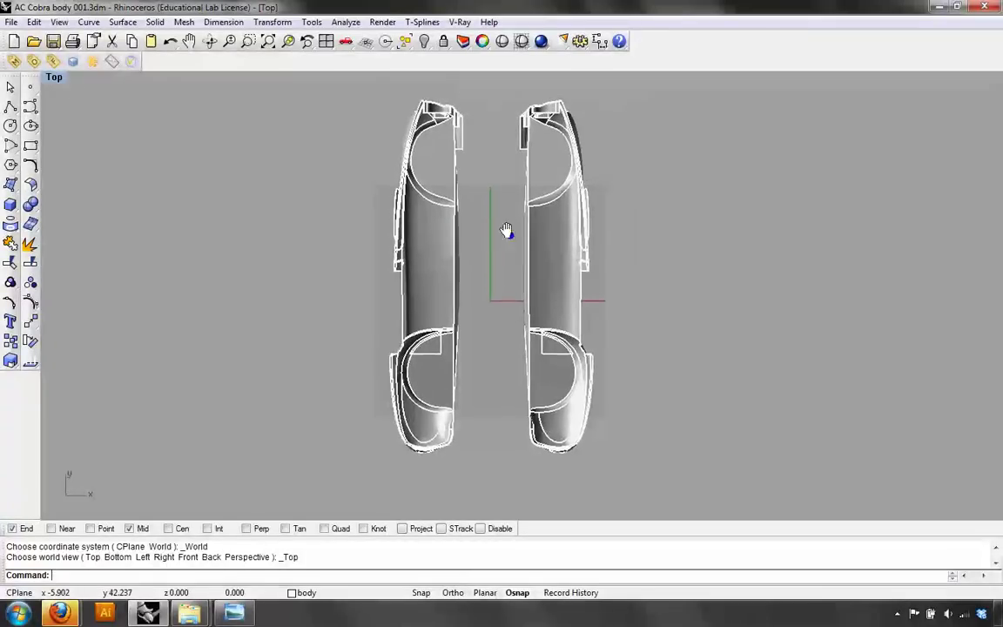
right_drag(509, 228, 478, 246)
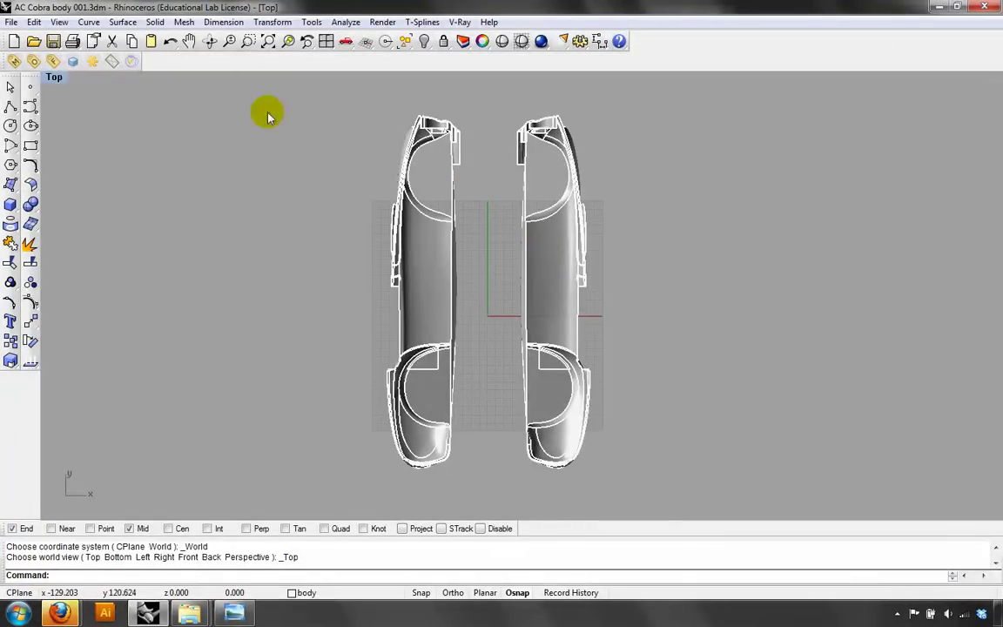
- Save the current top view as a named view called MyView
click(59, 21)
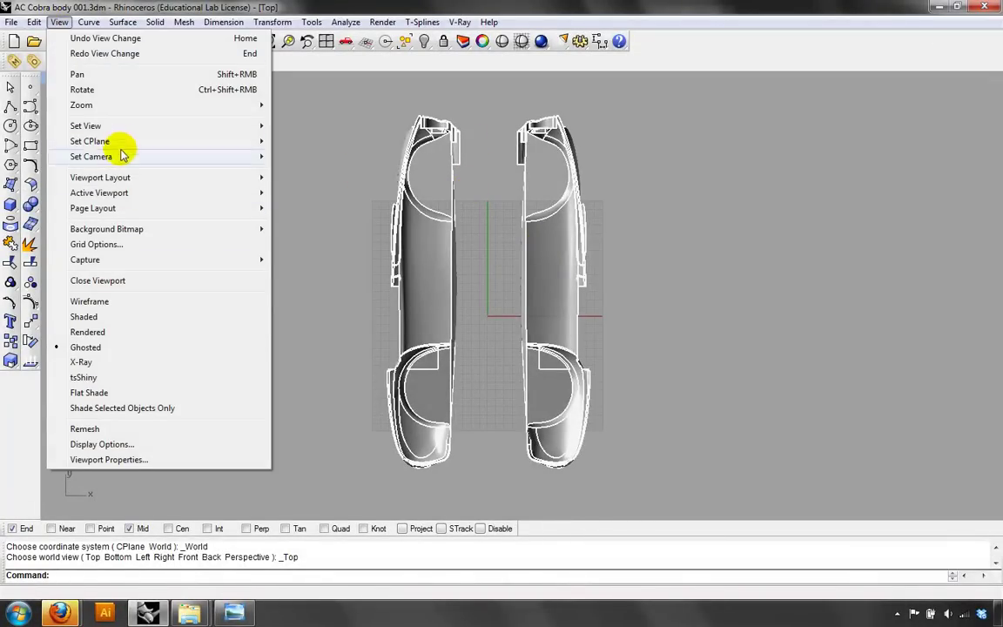
mouse_move(192, 129)
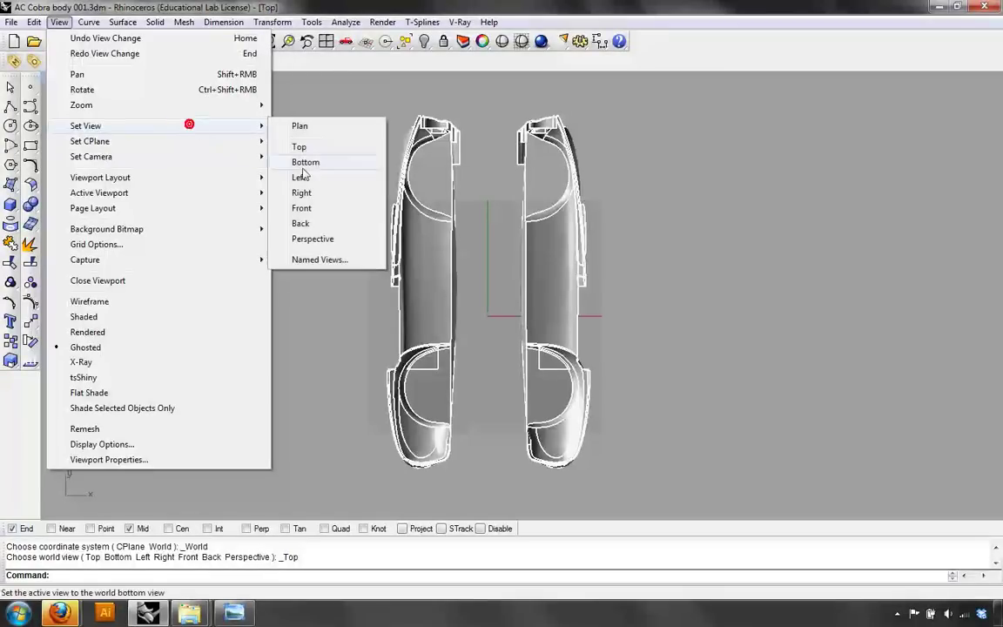
click(292, 259)
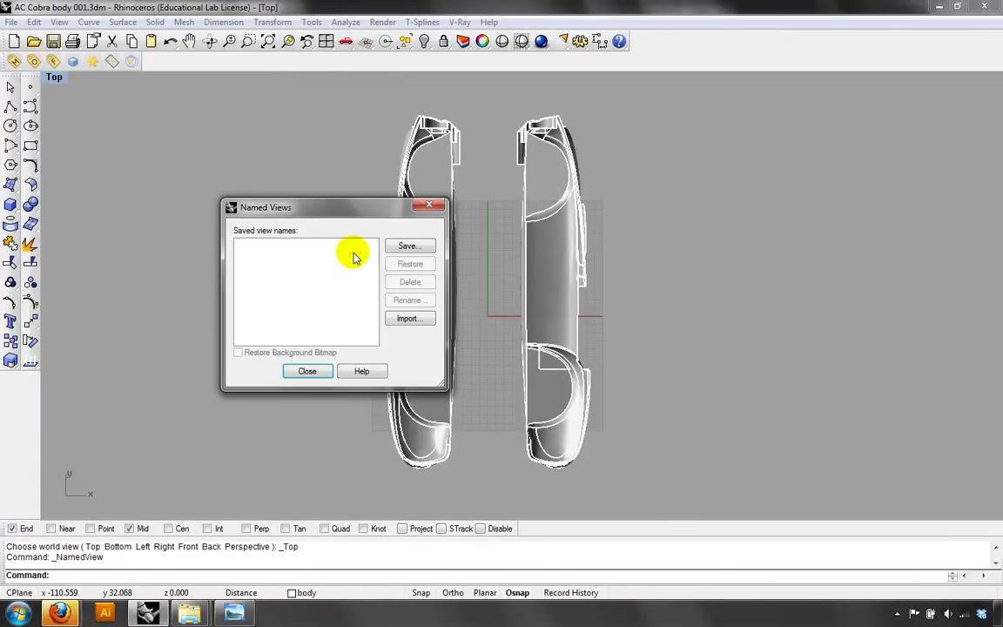
click(408, 246)
text(MyView)
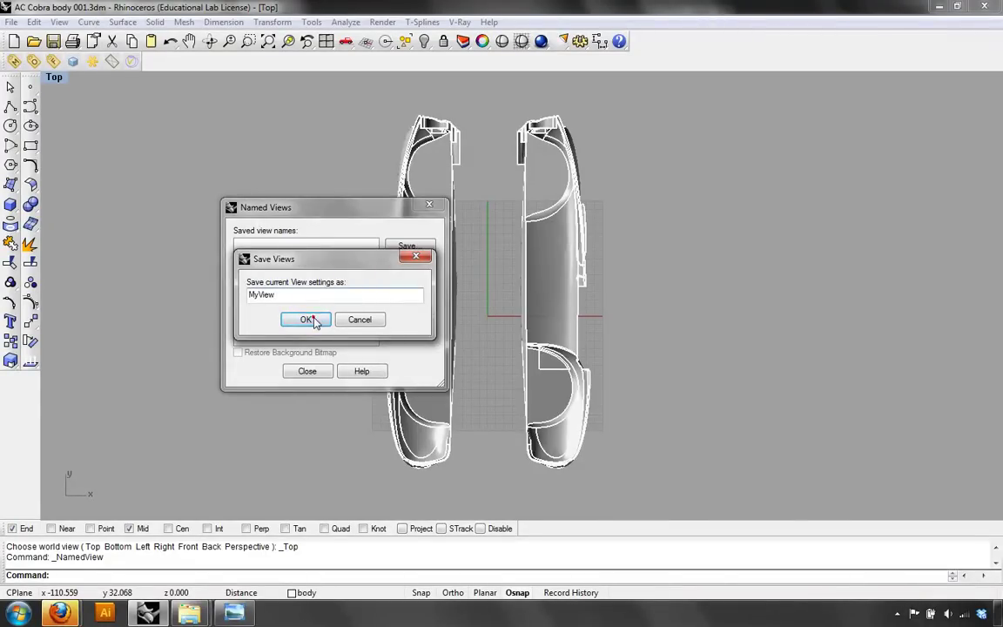
click(306, 320)
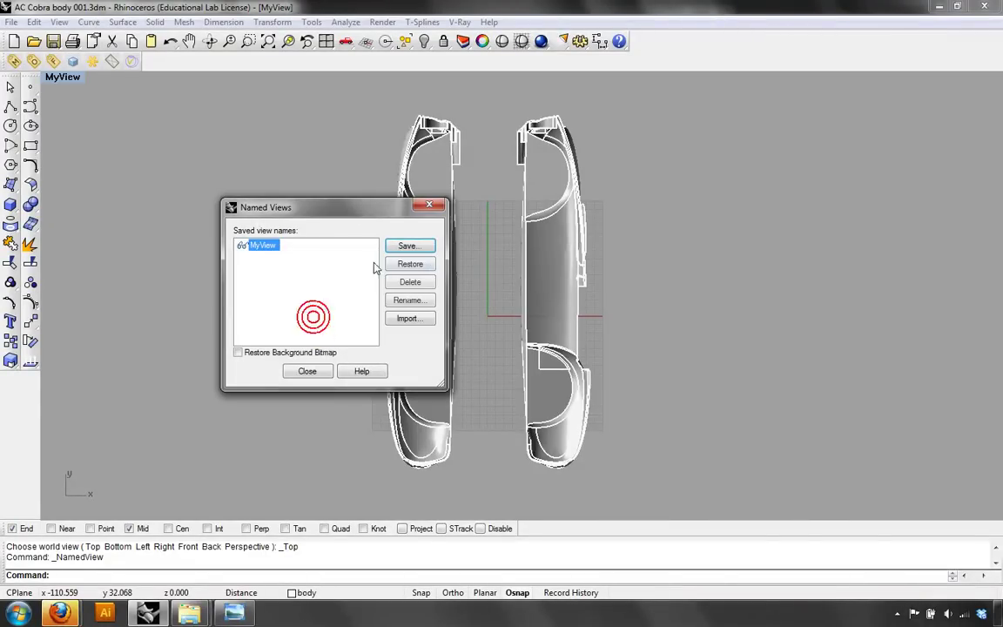
click(307, 372)
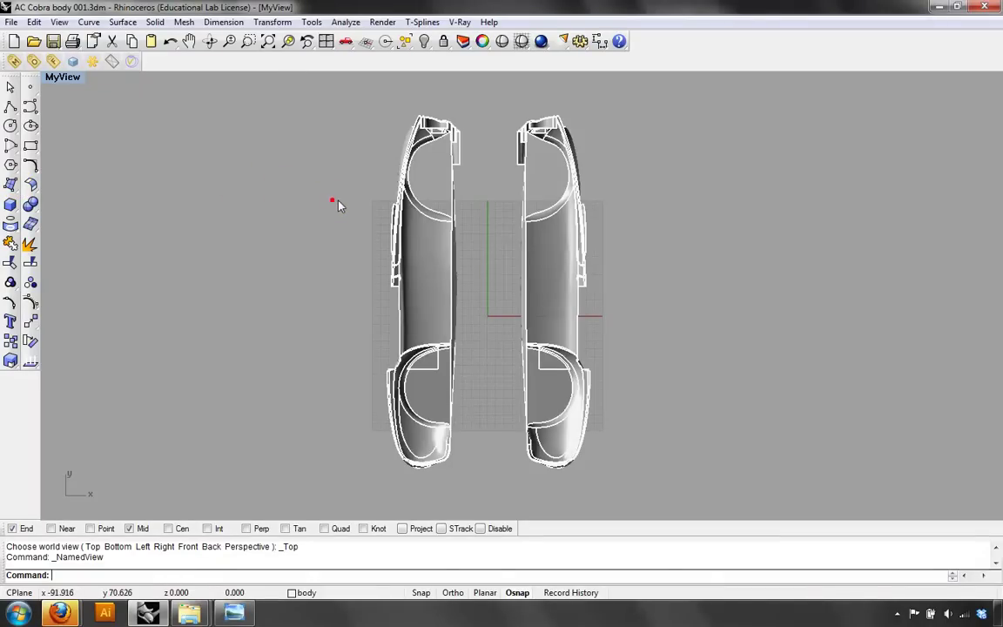
- Draw a large rectangular plane corner to corner around both car body halves as a backdrop
scroll(338, 206, down, 5)
scroll(335, 208, up, 5)
right_drag(334, 204, 403, 248)
click(9, 183)
click(90, 190)
scroll(240, 198, down, 3)
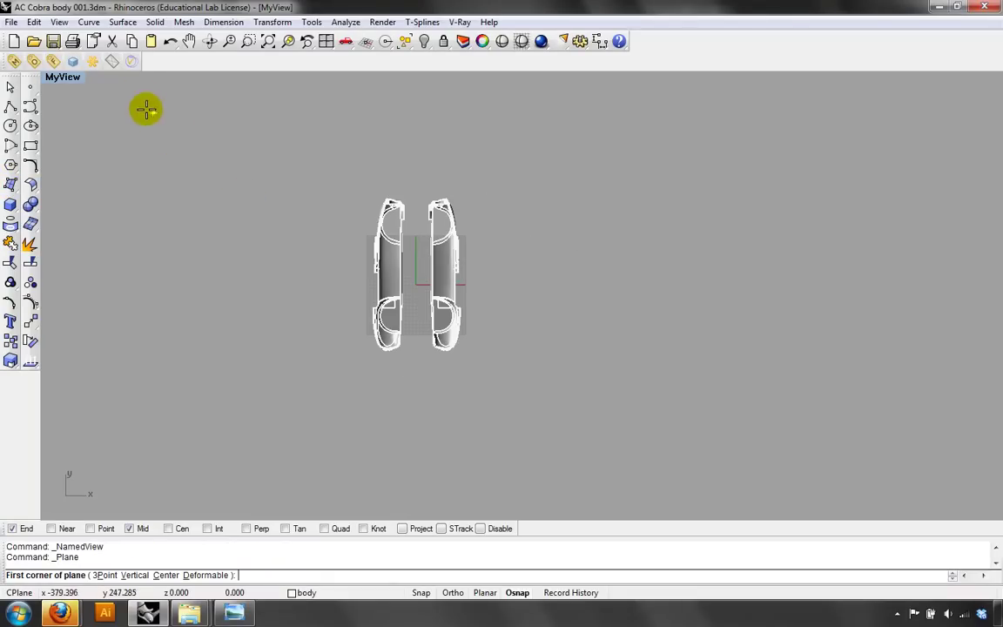
click(115, 83)
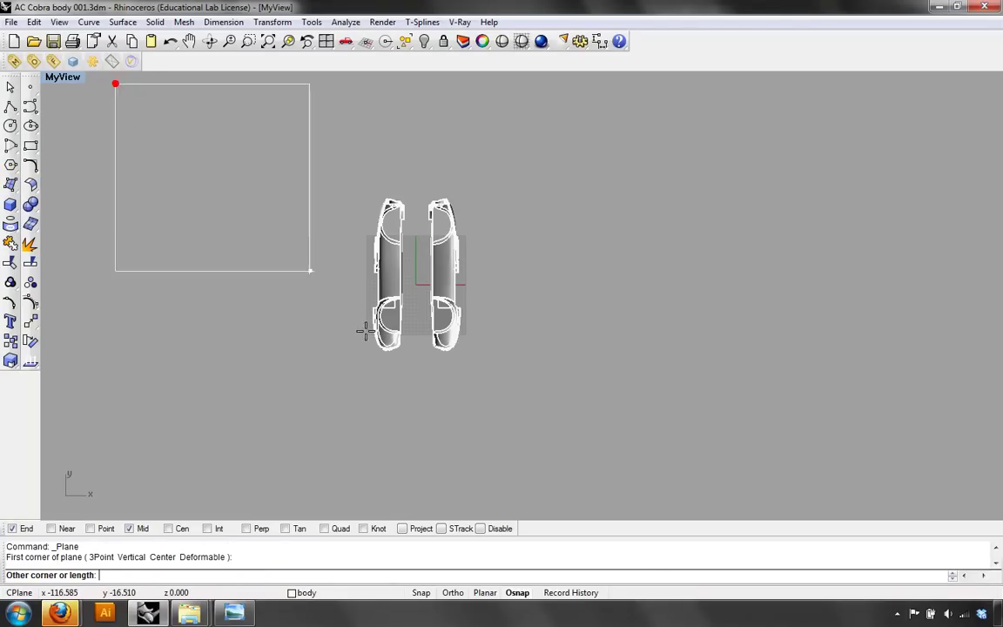
click(715, 462)
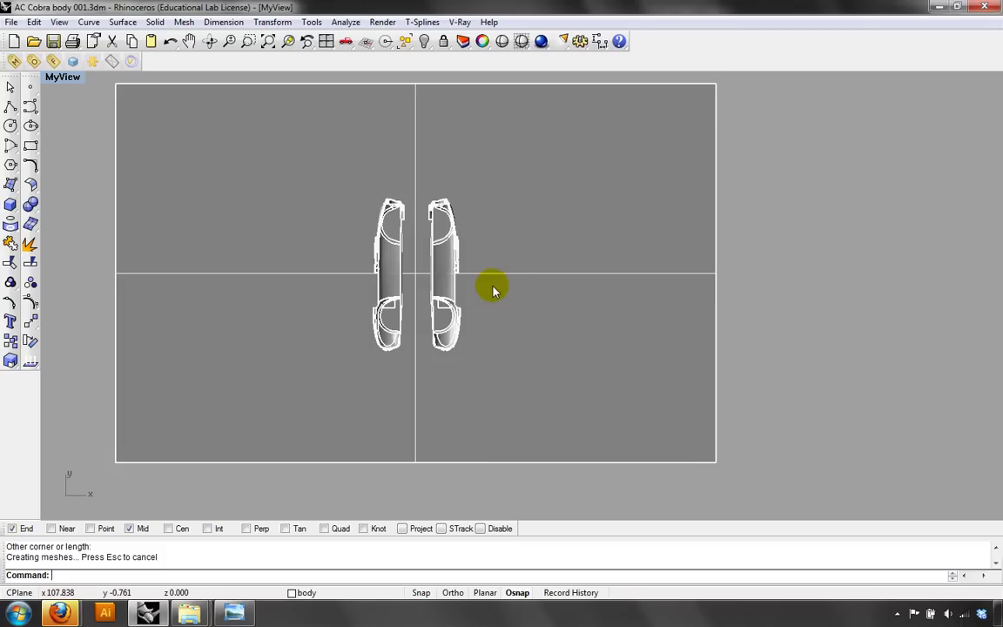
- In the Front view, raise the backdrop plane until it sits just beneath the lowest points of the car body halves
text(Frot)
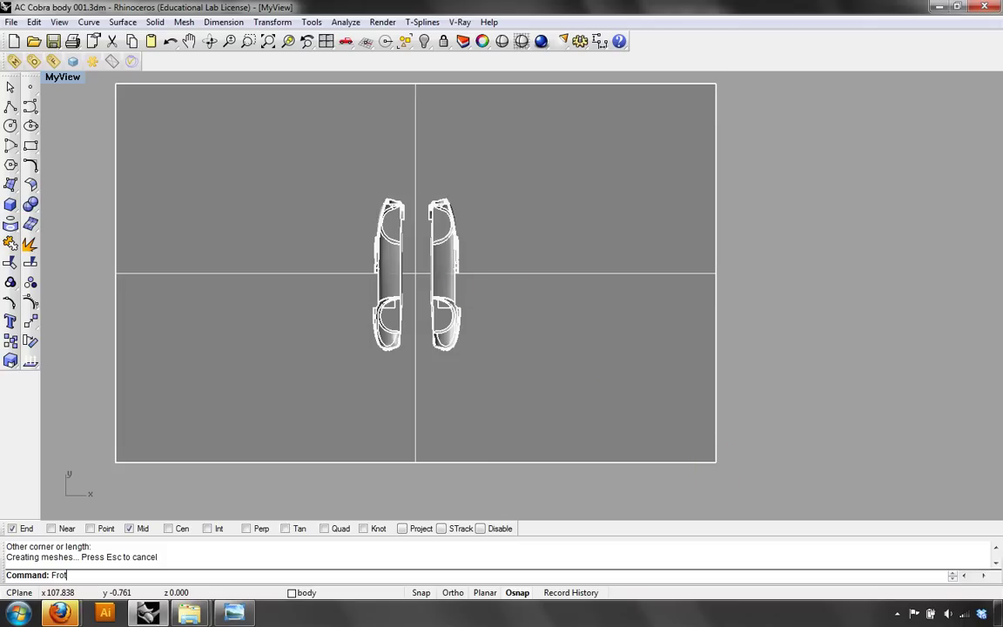
text(nt)
key(Return)
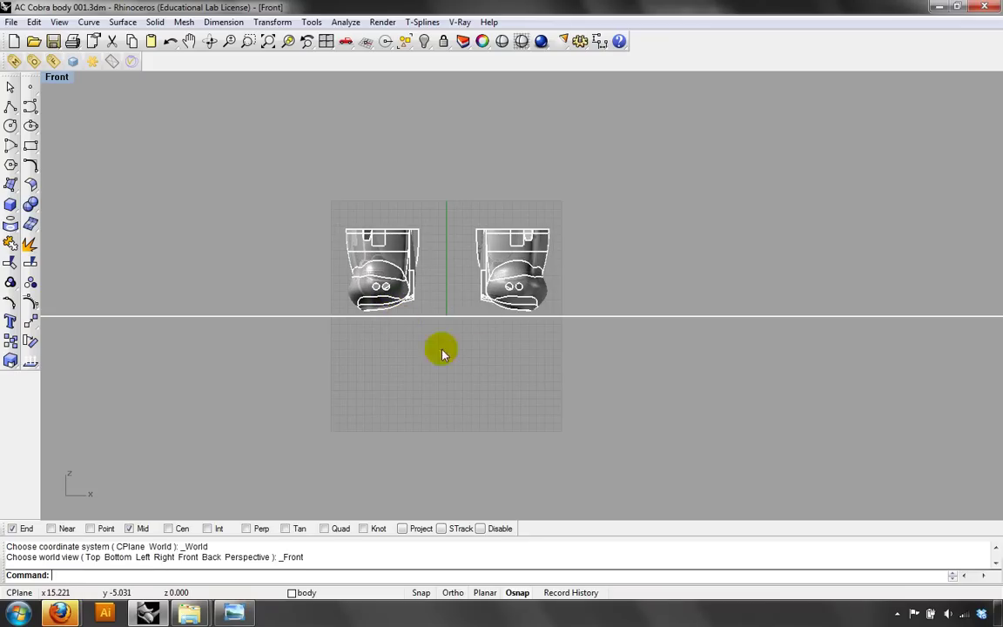
click(234, 613)
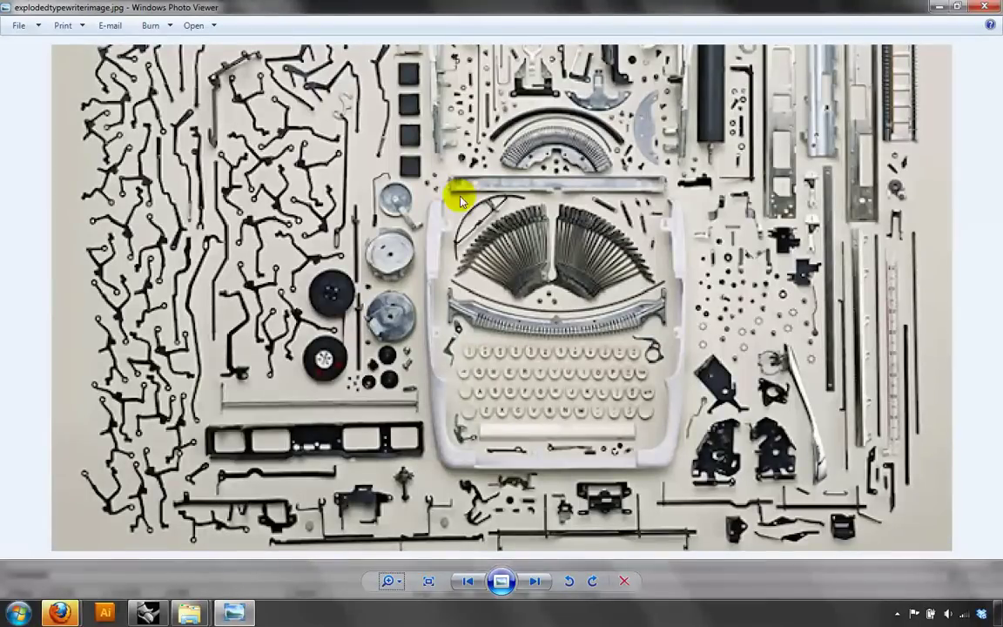
click(148, 613)
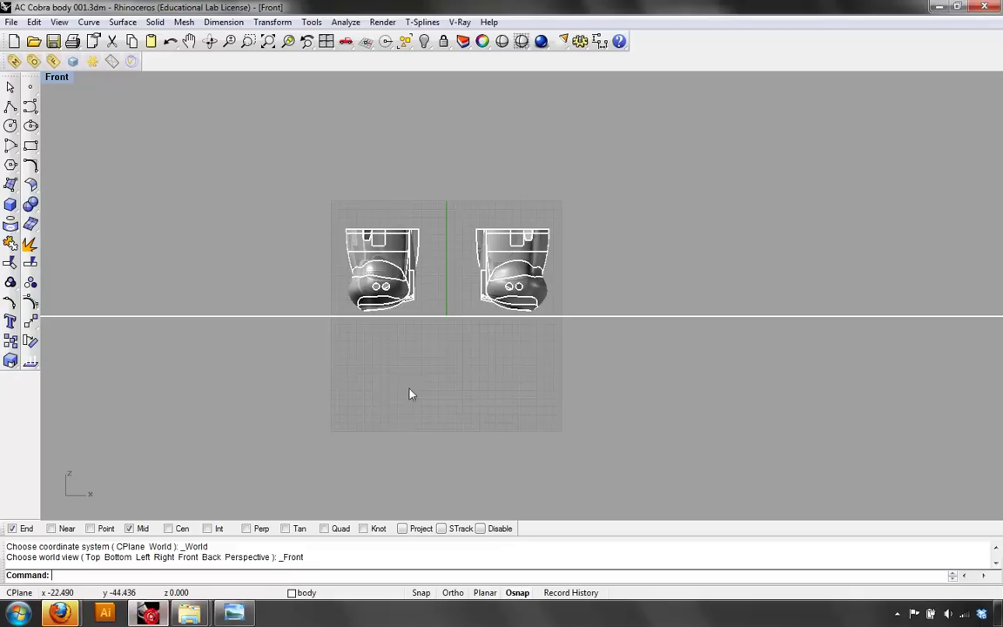
click(453, 312)
drag(453, 311, 463, 306)
click(555, 298)
click(636, 288)
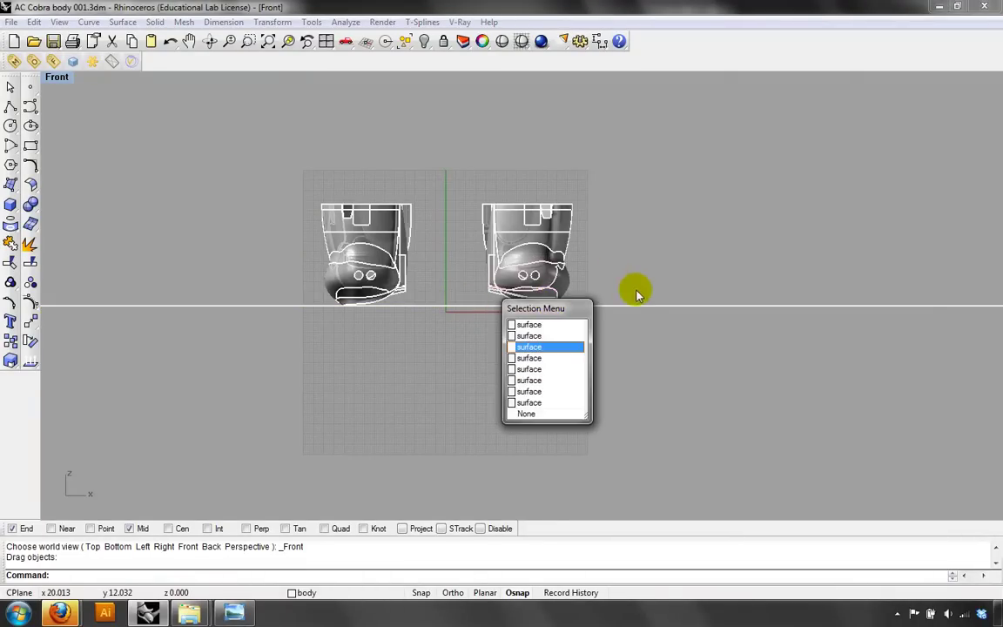
scroll(506, 320, up, 9)
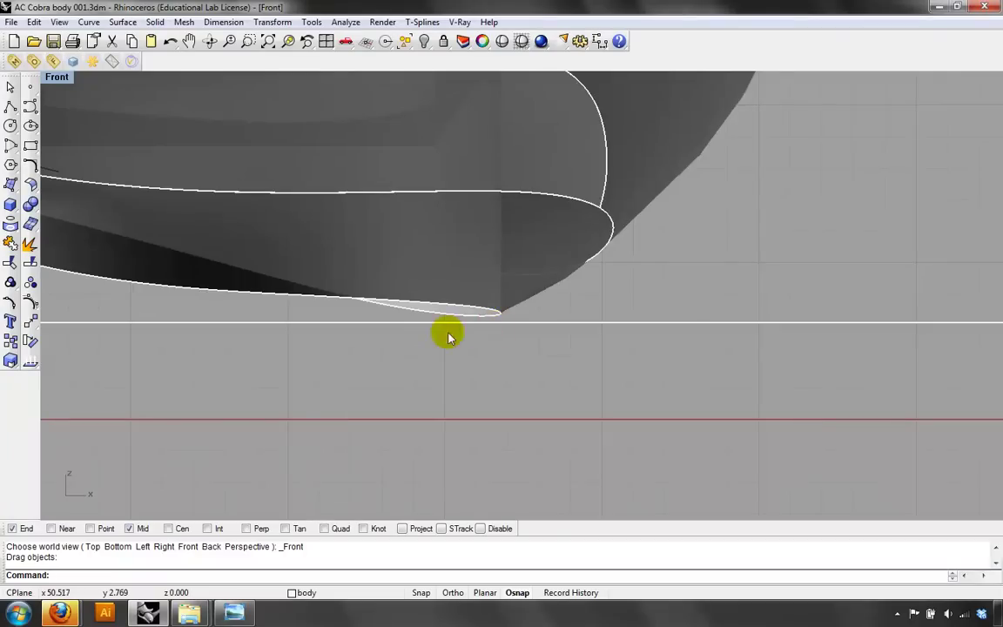
scroll(467, 369, down, 8)
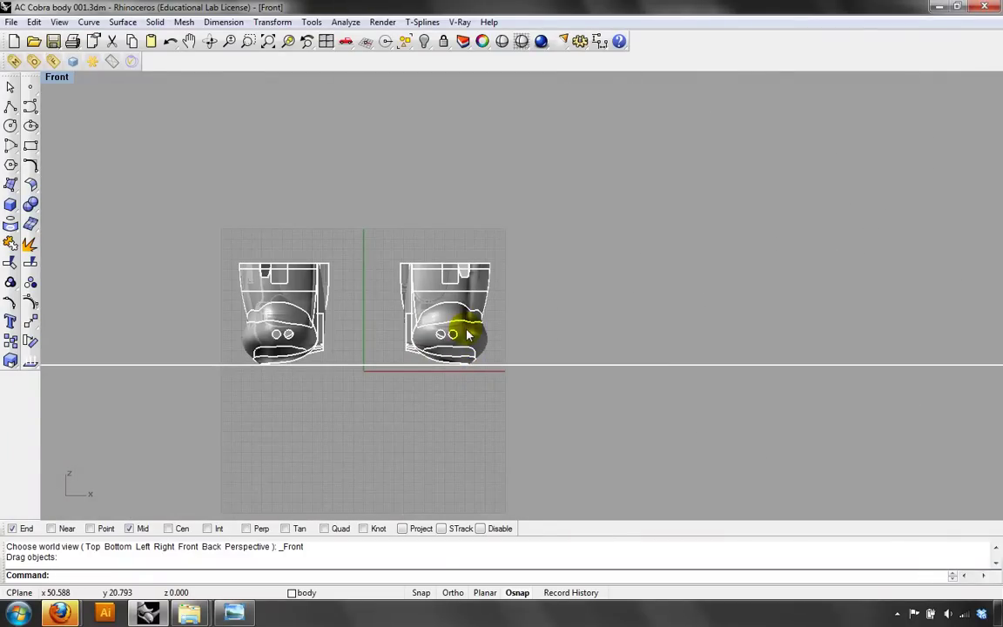
- Return to the Top view showing the whole plane and open the V-Ray Material Editor
key(ctrl+F1)
scroll(470, 291, down, 8)
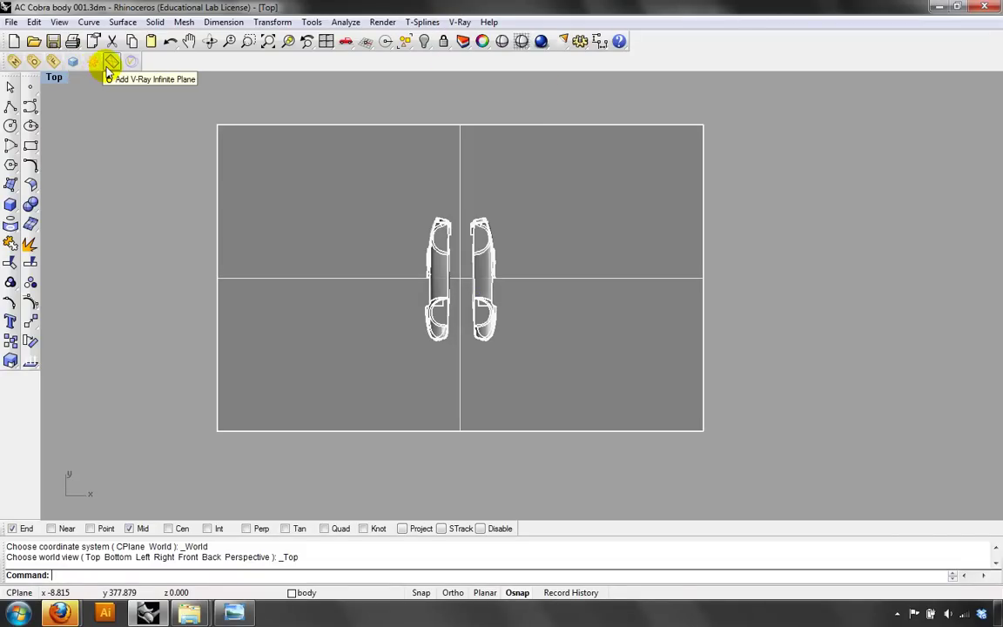
click(14, 63)
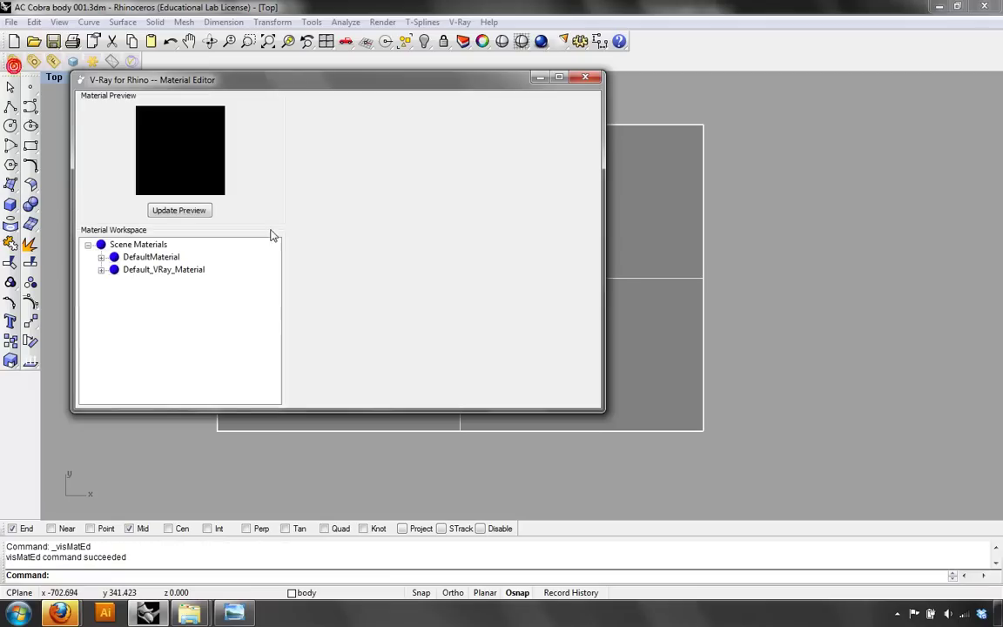
- Examine the Diffuse, Options and Maps settings of Default_VRay_Material
click(153, 271)
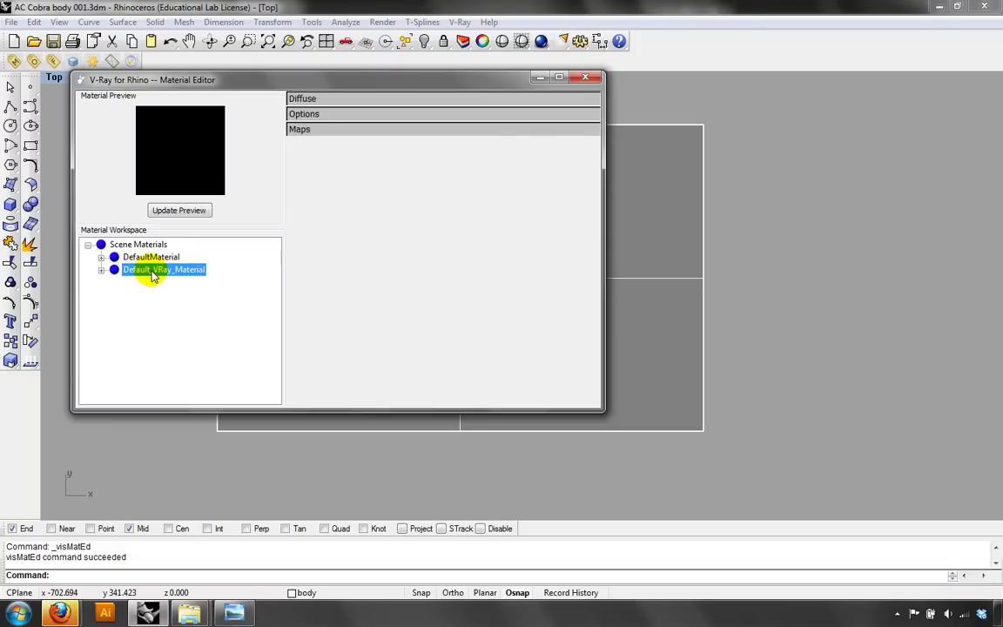
click(302, 98)
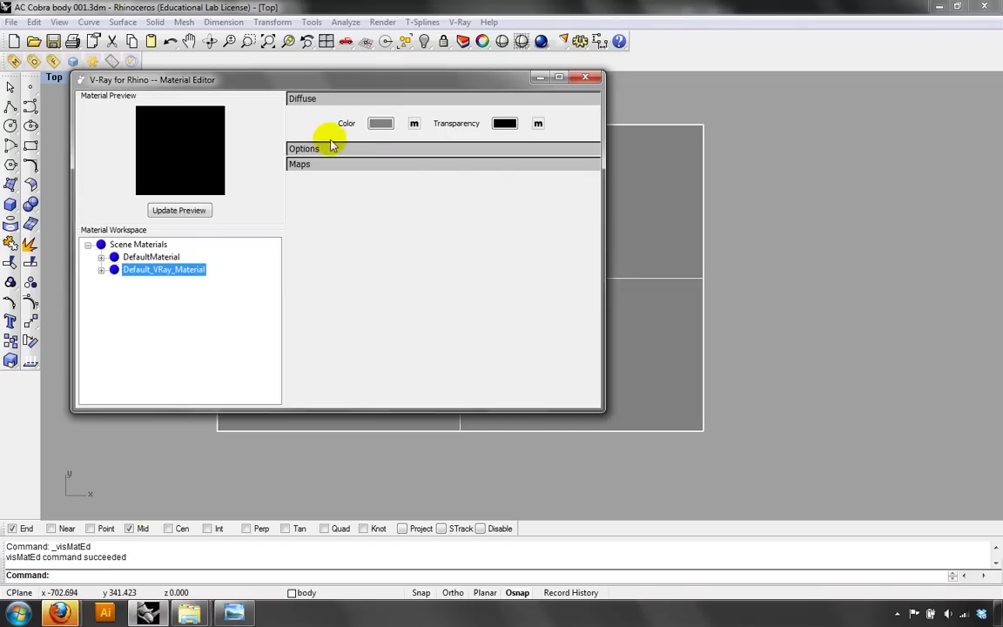
click(301, 148)
click(302, 148)
click(305, 163)
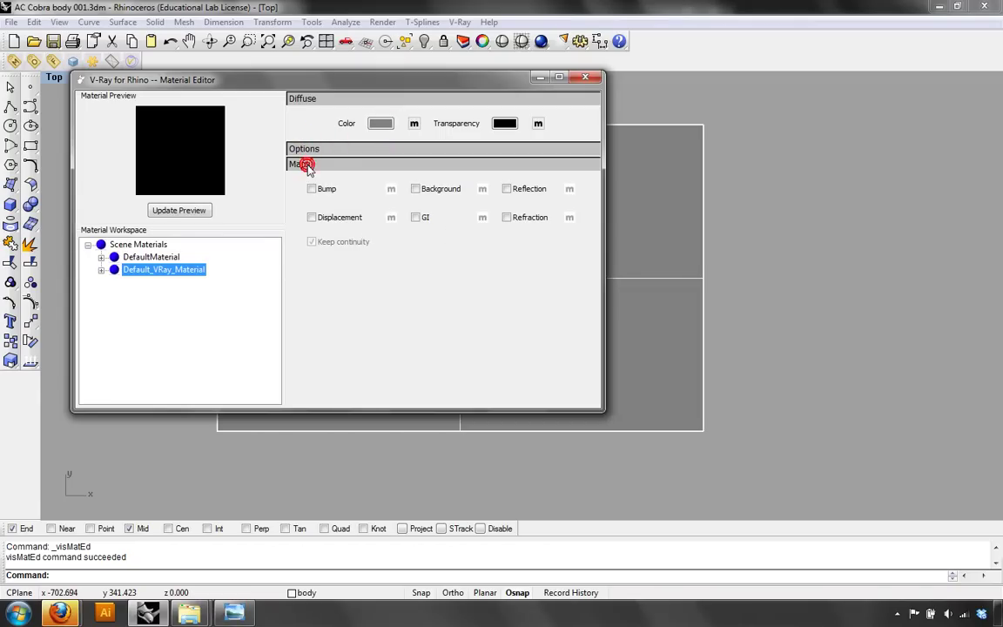
click(306, 164)
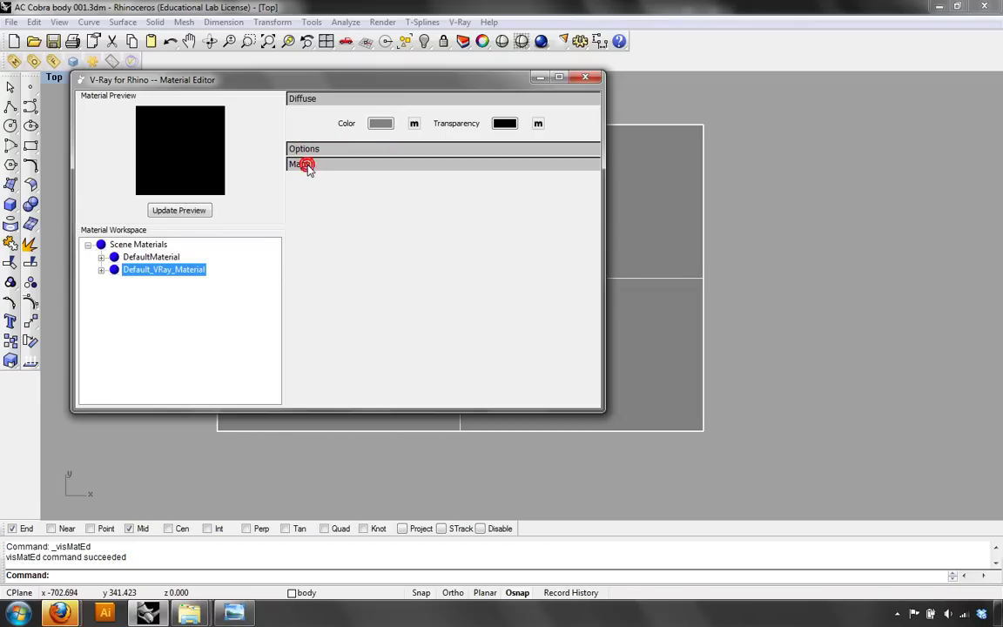
- Duplicate Default_VRay_Material and rename the copy White Matte
right_click(157, 273)
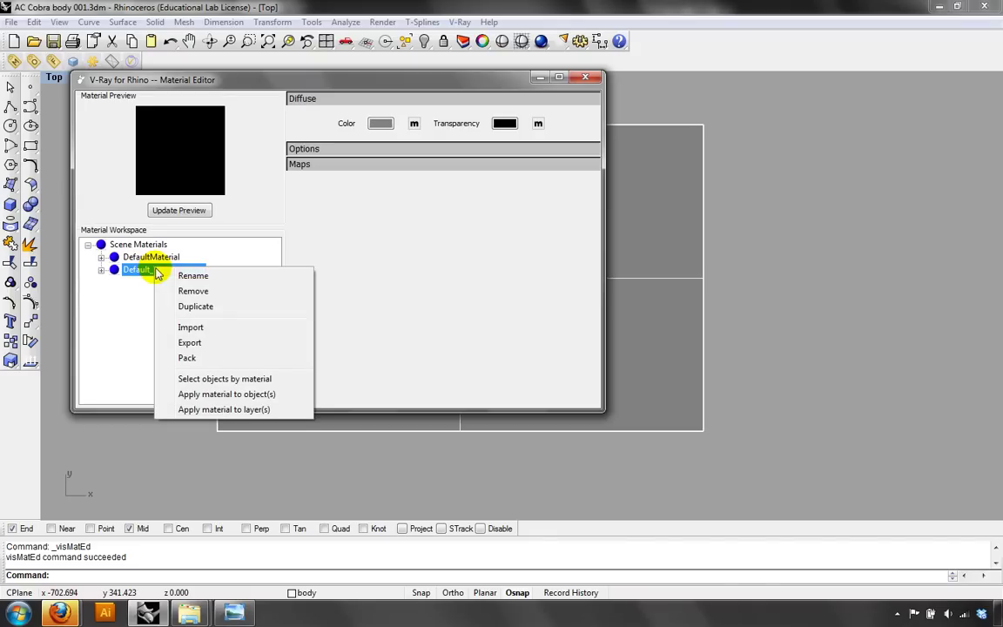
click(206, 306)
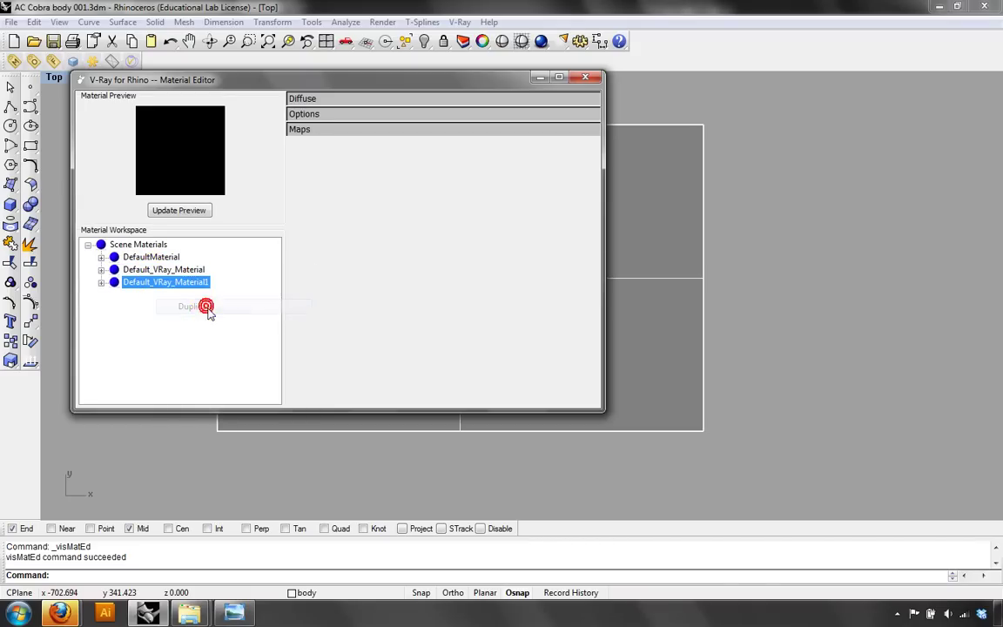
click(184, 283)
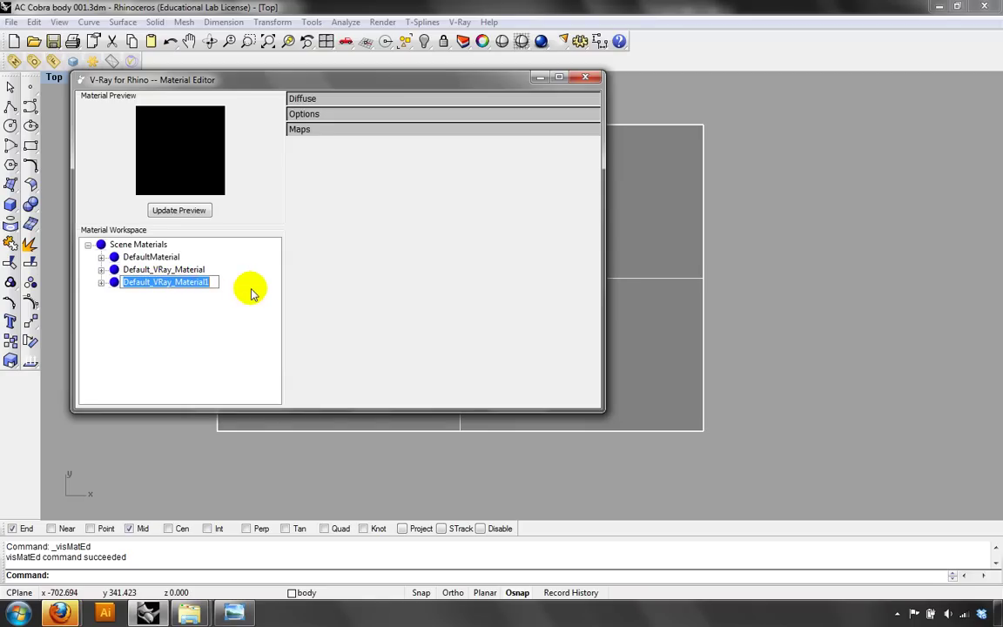
text(White)
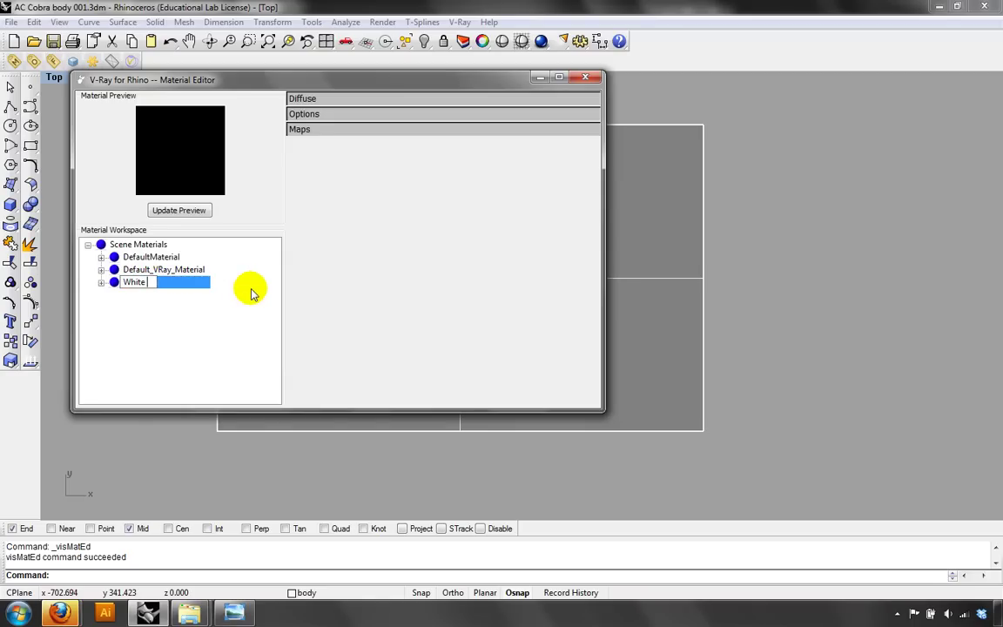
text( Matte)
click(251, 292)
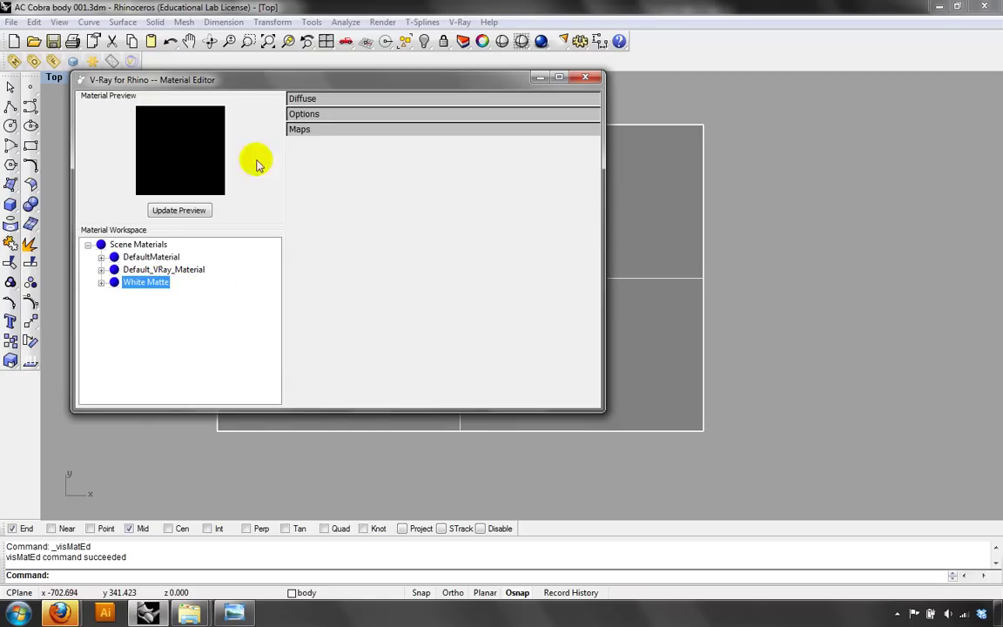
- Set the diffuse color of the White Matte material to White
click(312, 101)
click(381, 122)
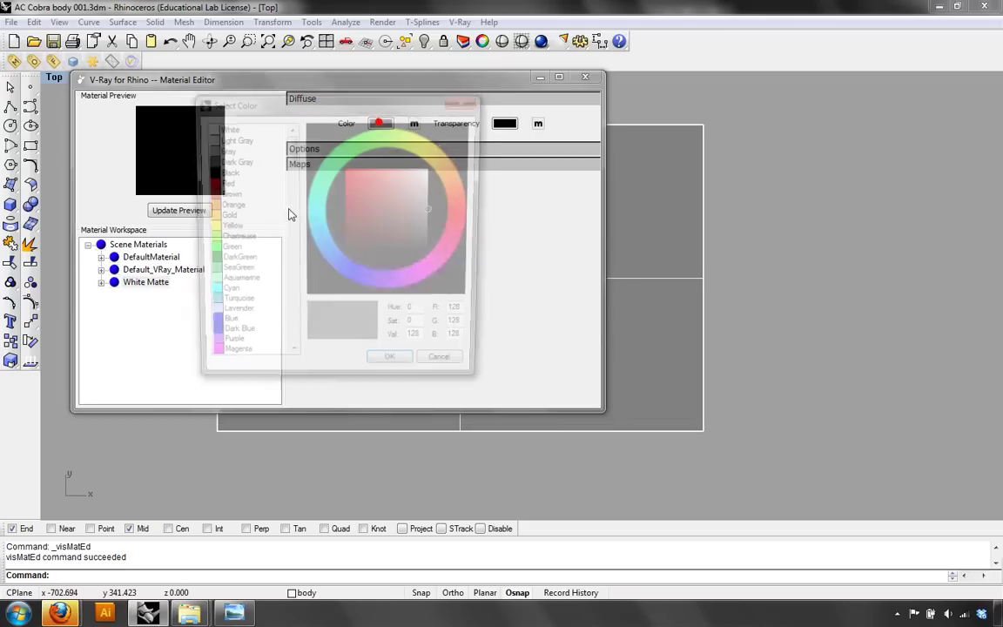
click(220, 128)
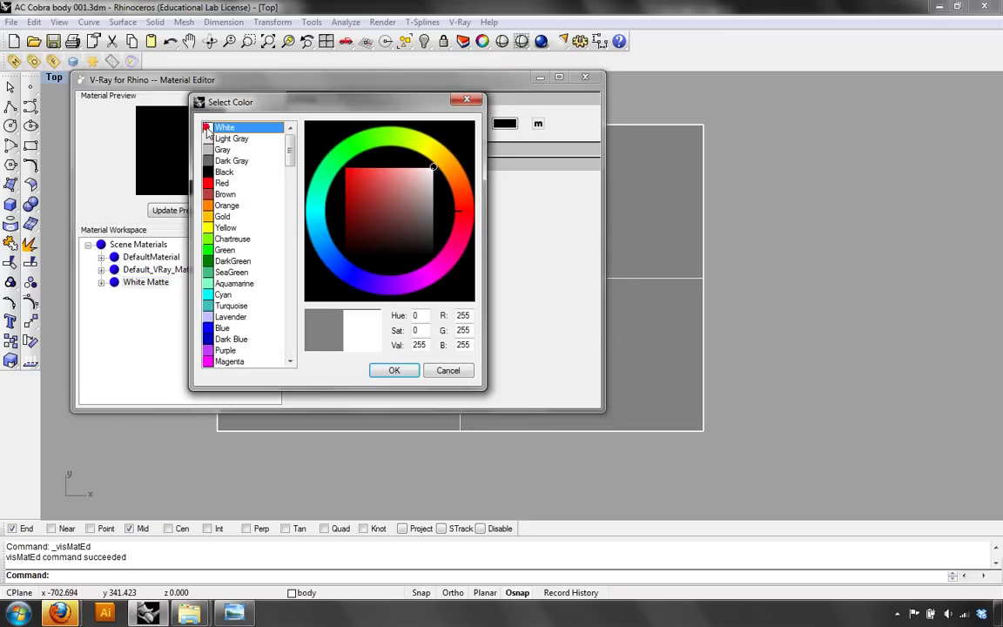
click(391, 370)
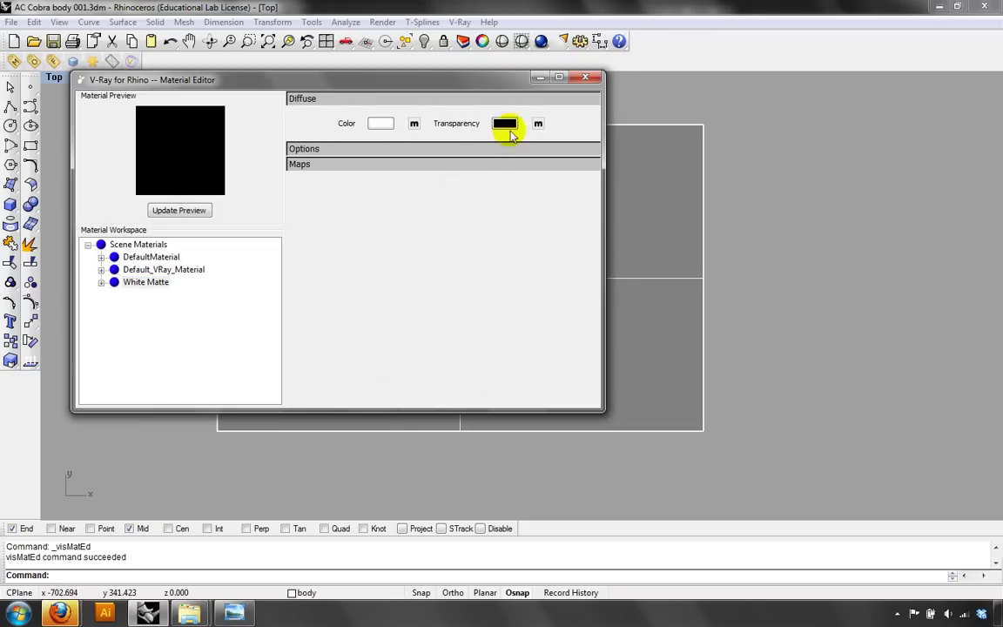
click(373, 148)
click(373, 148)
click(363, 163)
click(363, 164)
- Duplicate the White Matte material and set the copy's diffuse color to Light Gray
click(155, 282)
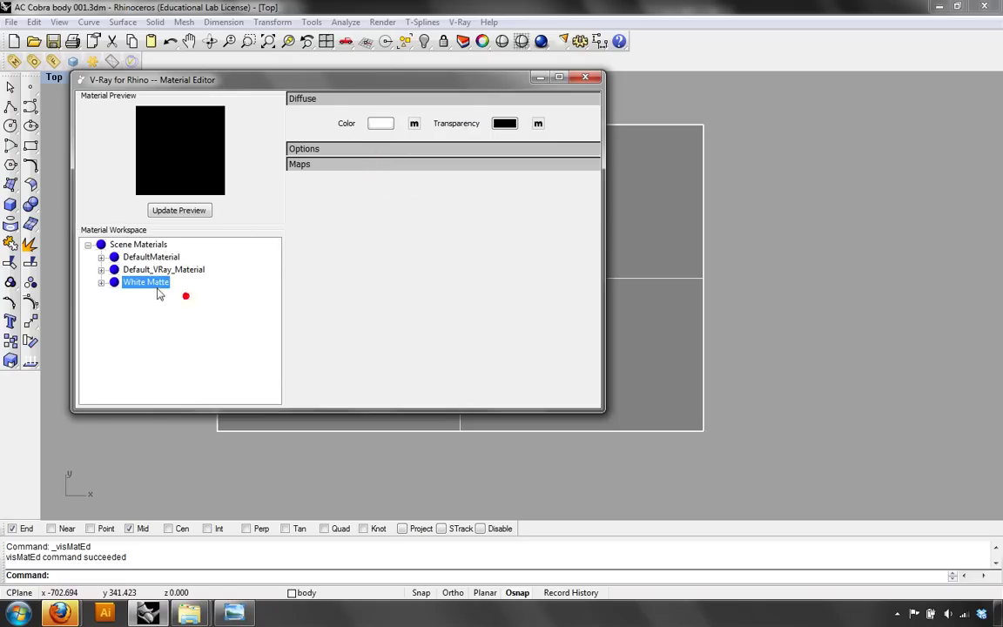
right_click(156, 280)
click(195, 319)
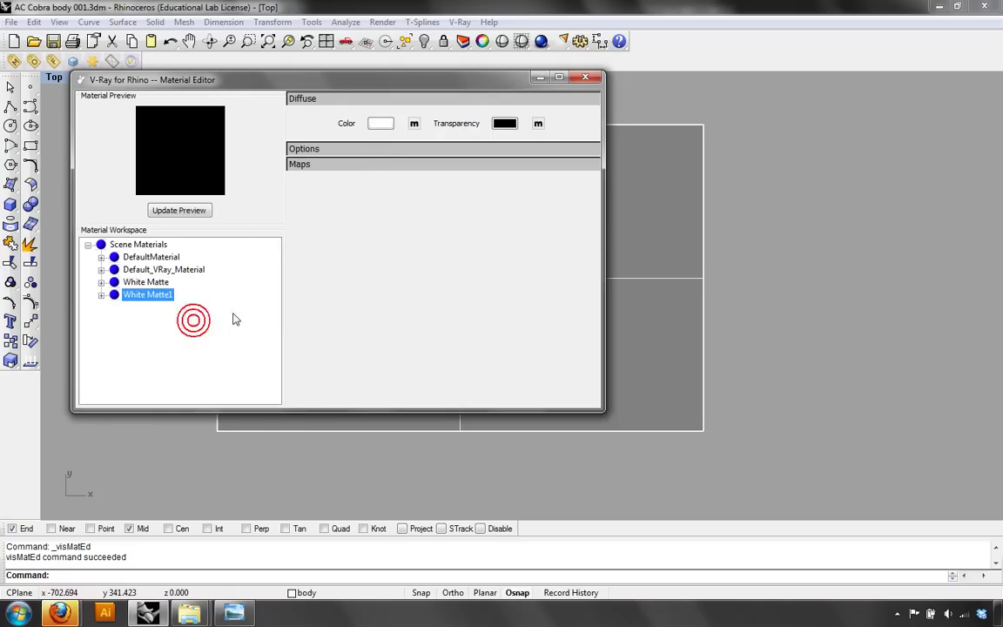
double_click(160, 295)
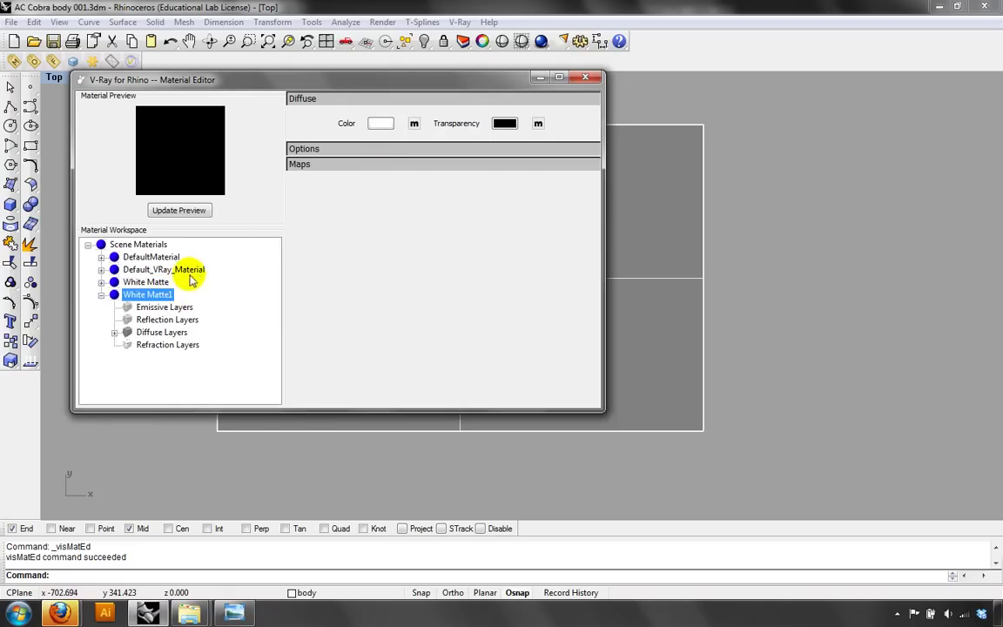
click(381, 124)
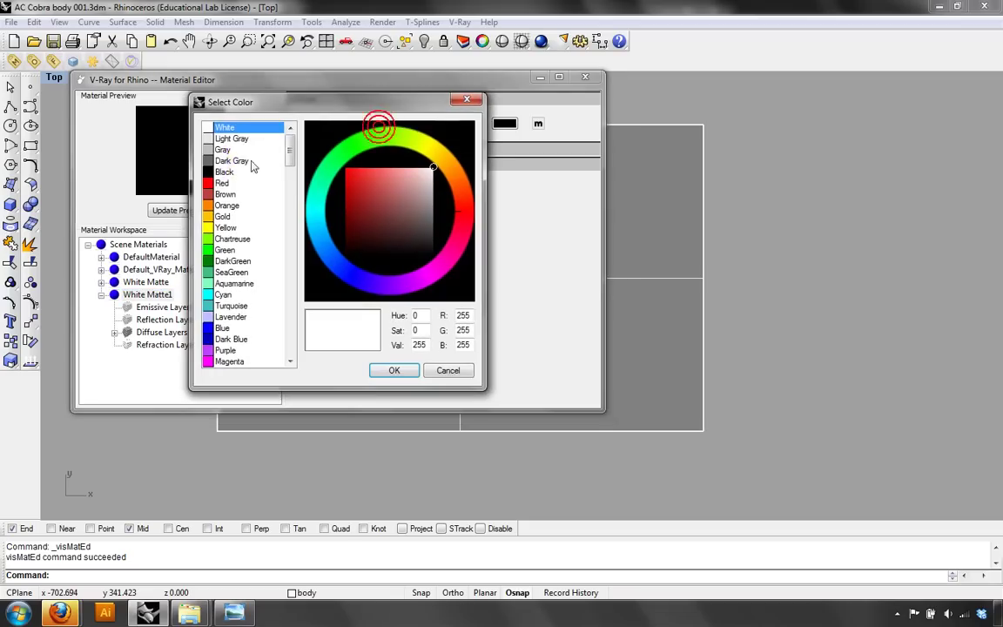
click(218, 140)
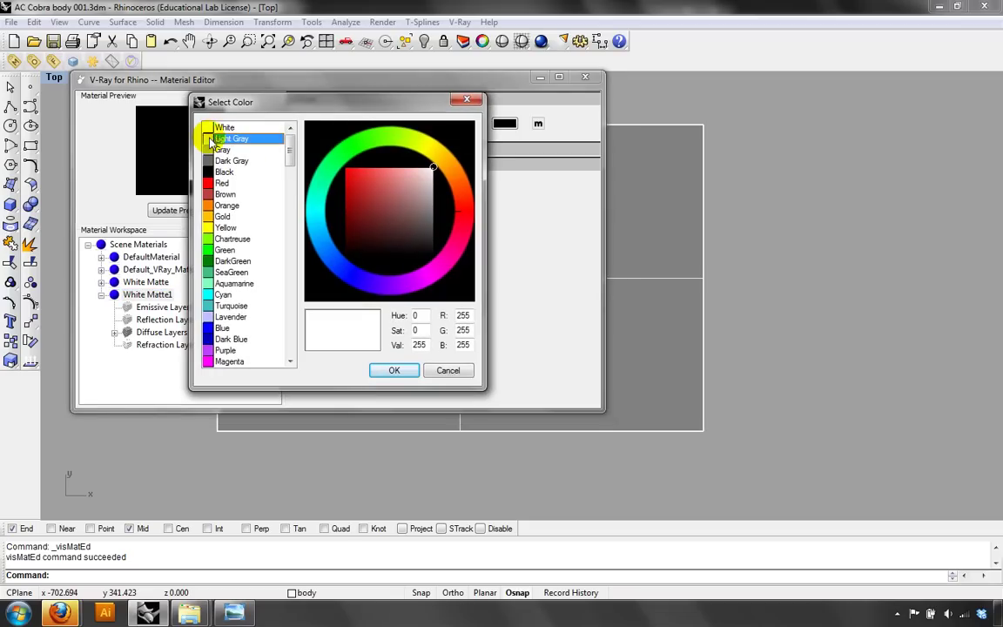
click(383, 369)
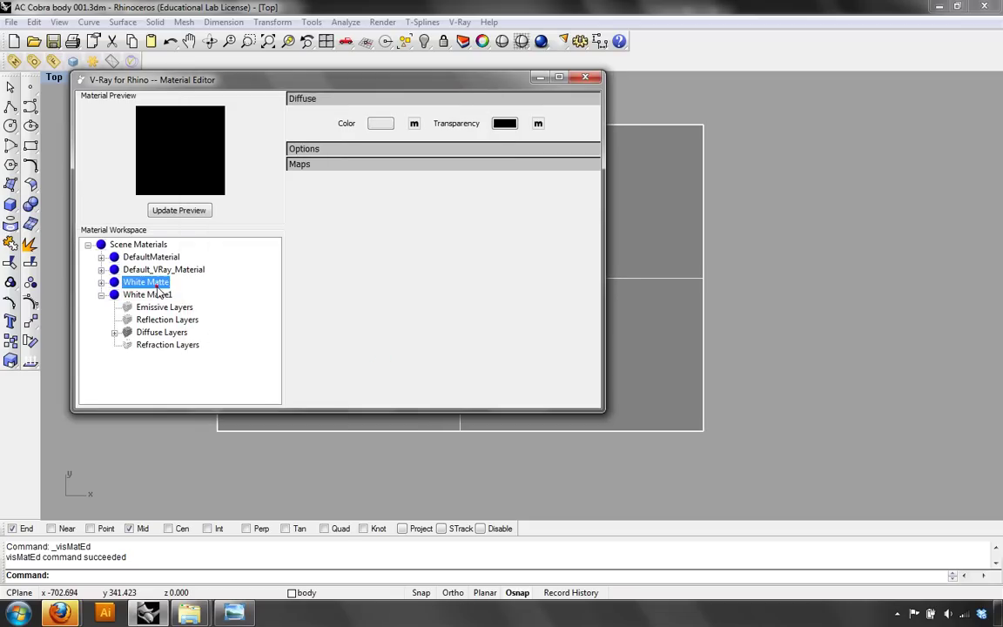
- Rename the duplicated White Matte material as Gray Matte
double_click(158, 294)
right_click(158, 294)
click(193, 300)
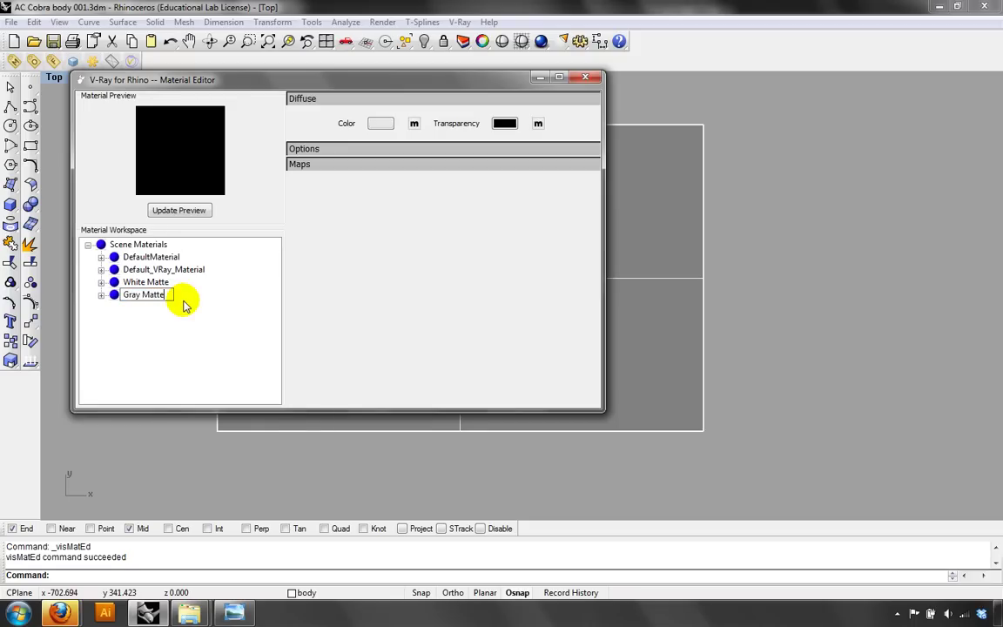
click(202, 321)
- Remove DefaultMaterial and Default_VRay_Material from the scene materials
click(187, 269)
right_click(163, 257)
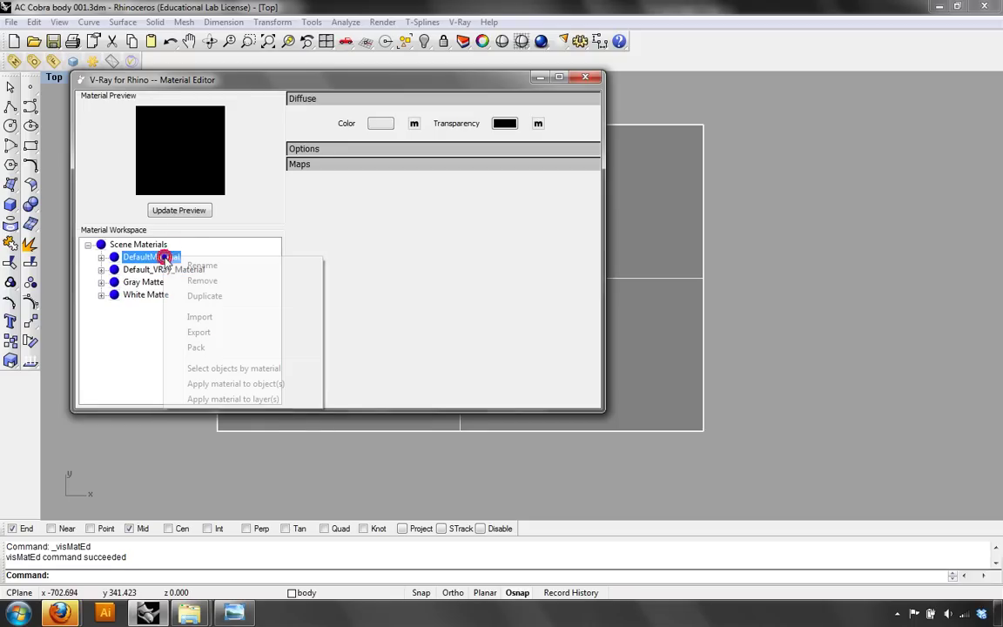
click(202, 280)
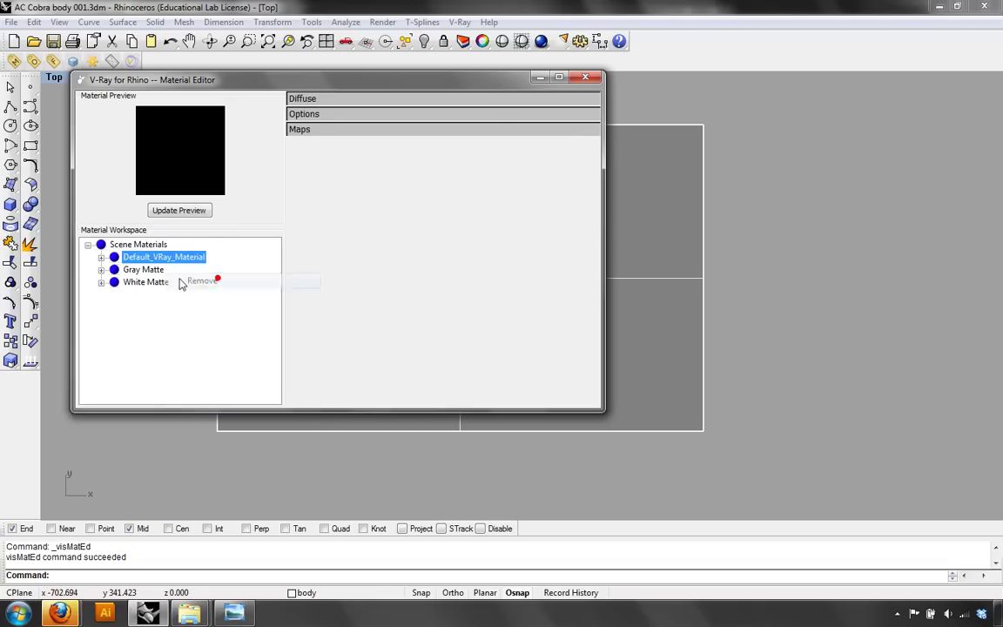
right_click(187, 257)
click(196, 281)
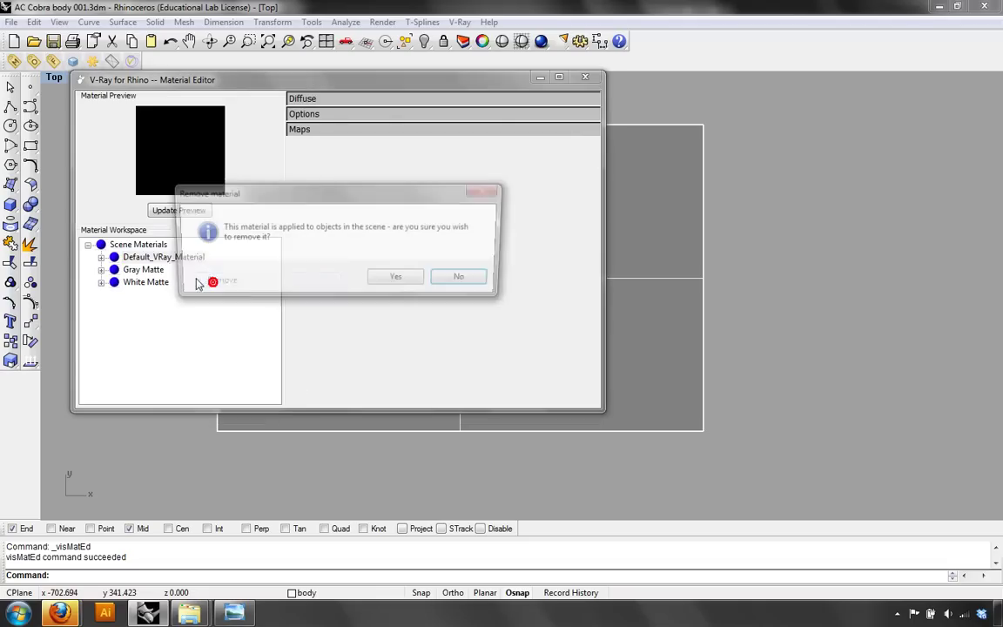
click(399, 279)
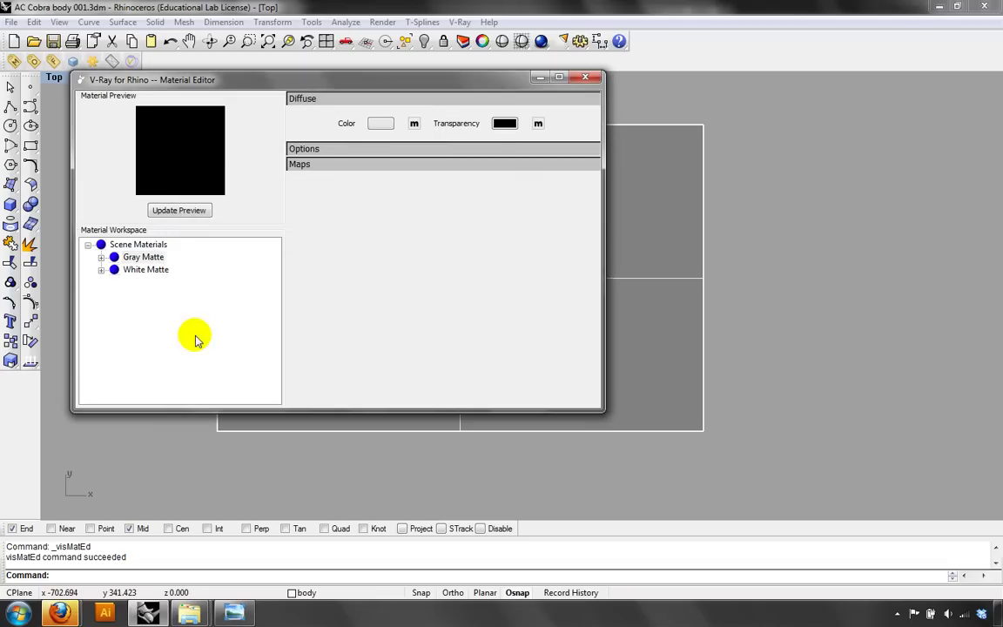
- Examine the layers of White Matte and Gray Matte and their Diffuse, Options and Maps settings
click(152, 270)
click(164, 310)
click(115, 308)
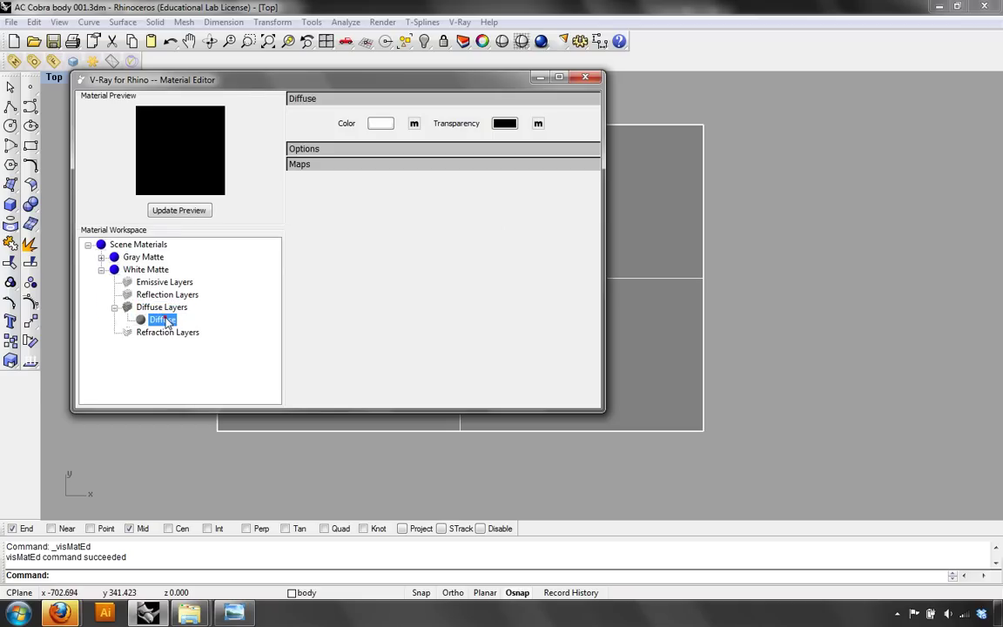
click(341, 149)
click(294, 291)
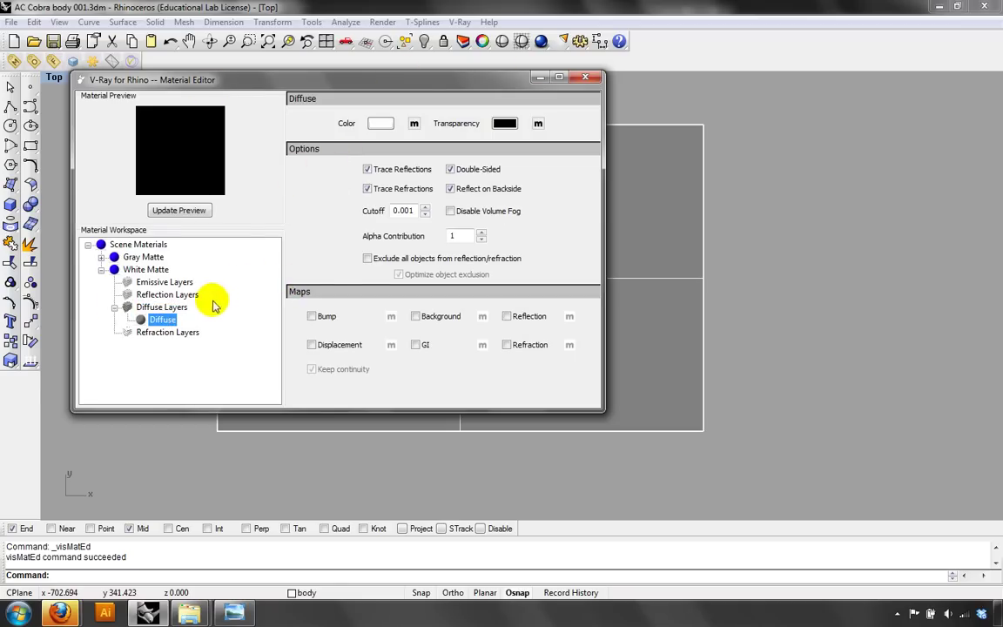
click(116, 308)
click(101, 269)
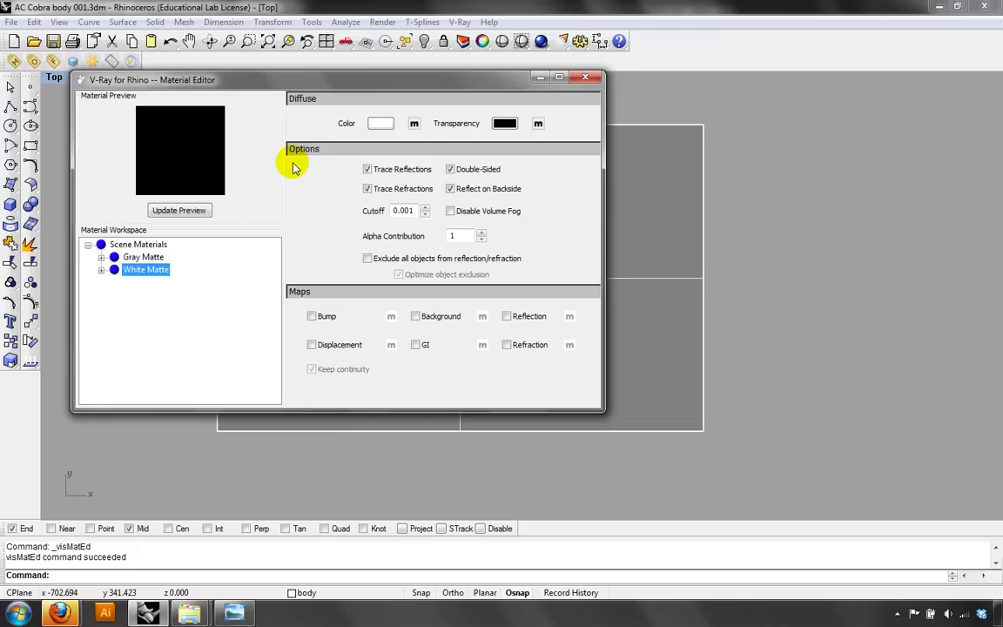
click(101, 257)
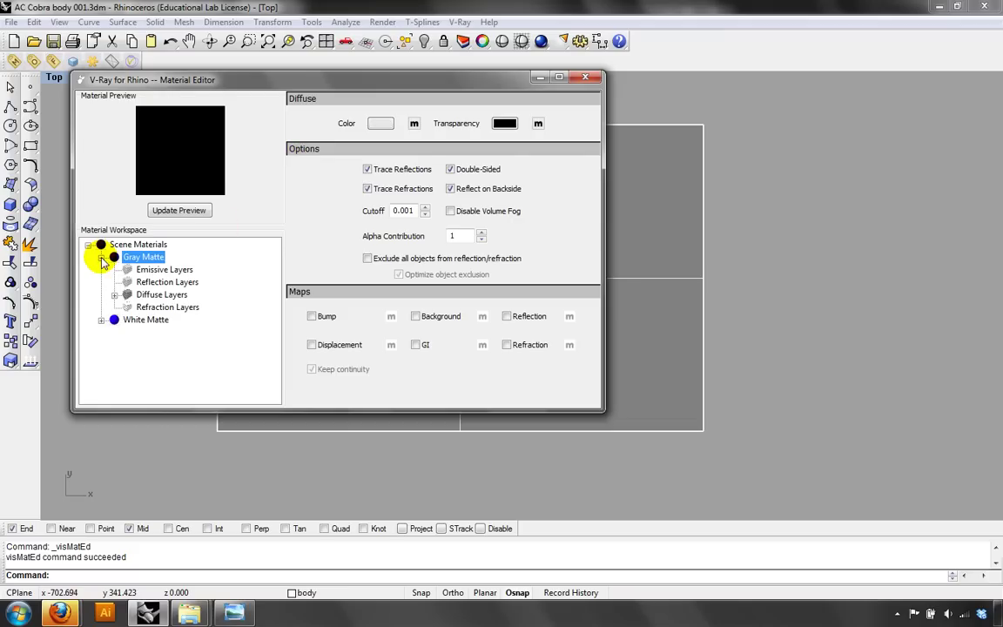
click(101, 259)
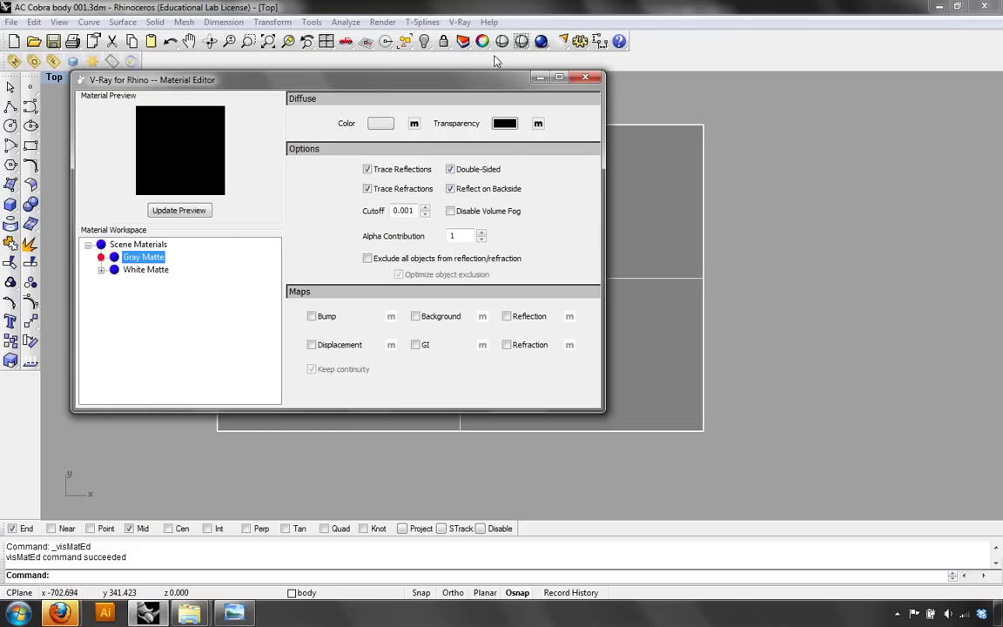
- Look through the material types that can be added and the V-Ray material folders available for import, without importing any
drag(322, 80, 415, 130)
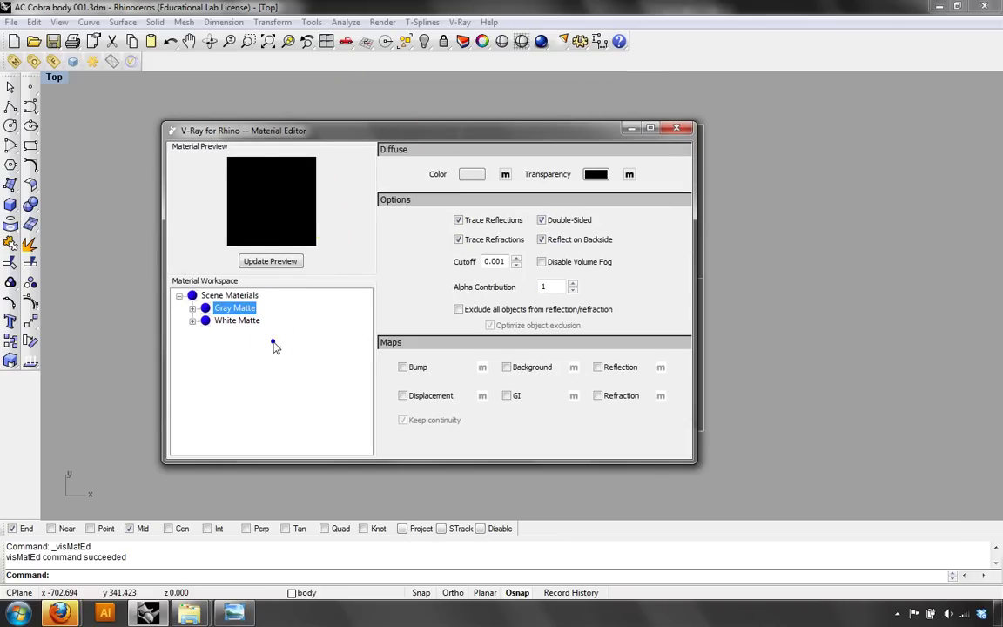
right_click(231, 296)
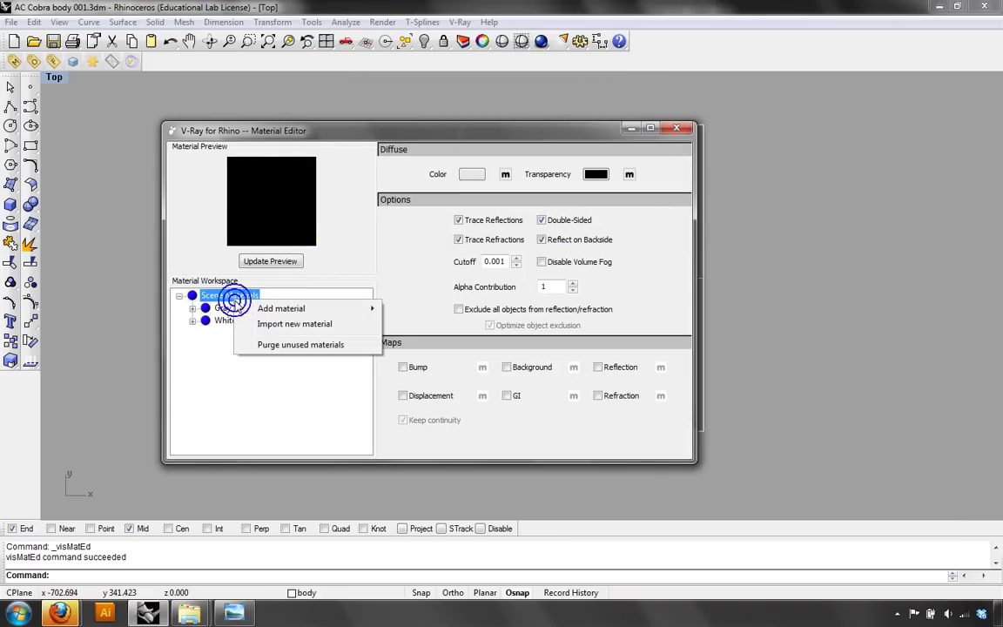
click(277, 309)
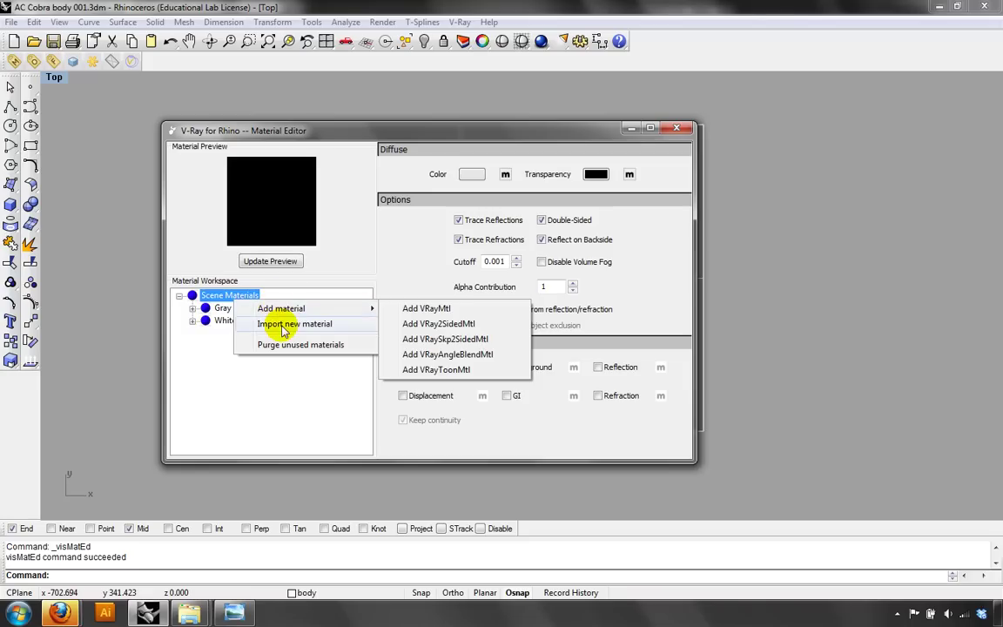
click(283, 324)
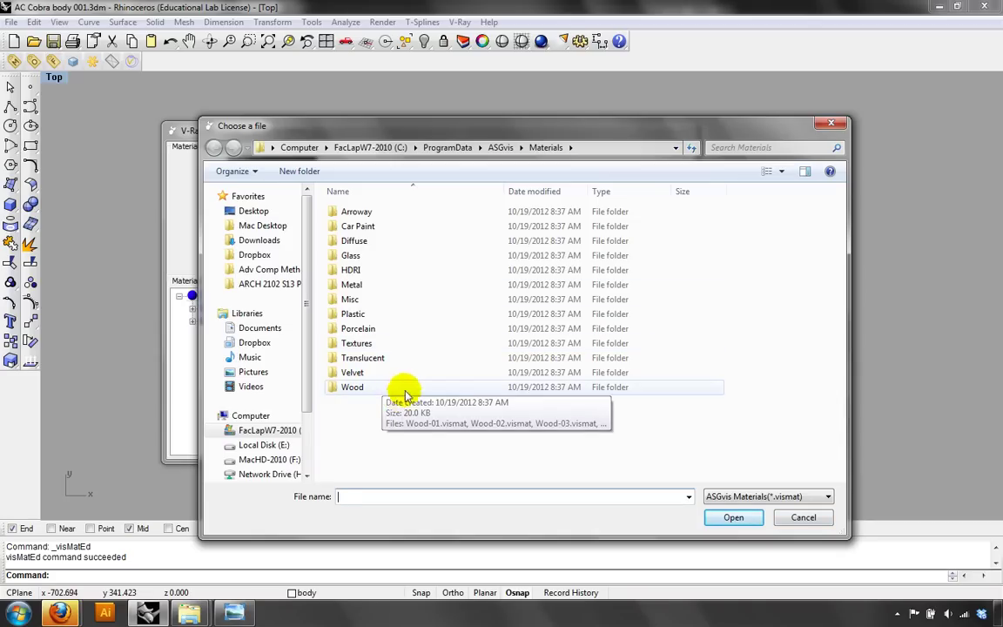
click(796, 519)
- Select the backdrop plane, show its object properties and close the Material Editor
drag(479, 131, 925, 233)
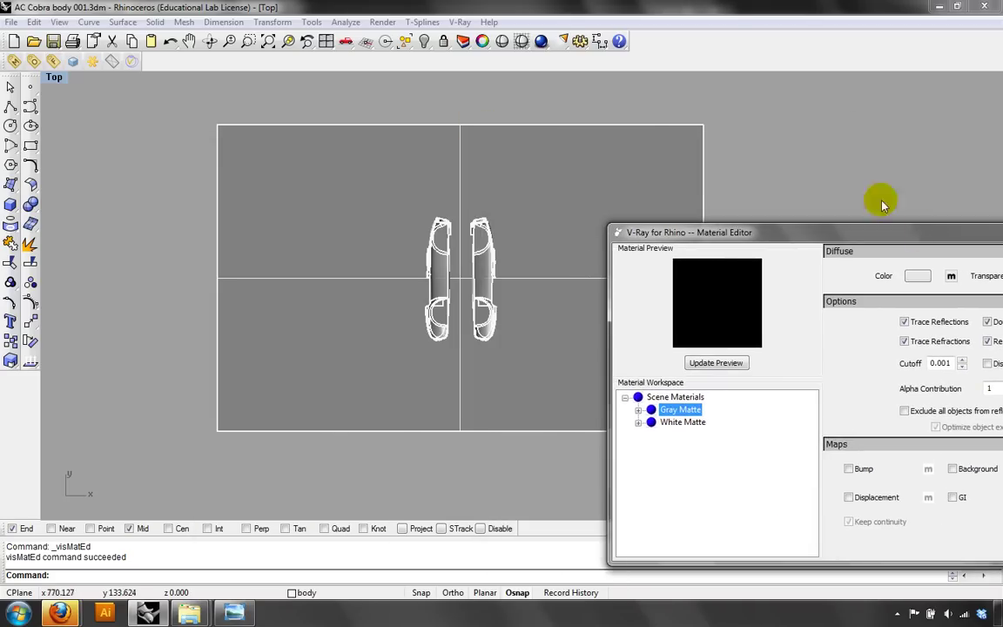
click(468, 160)
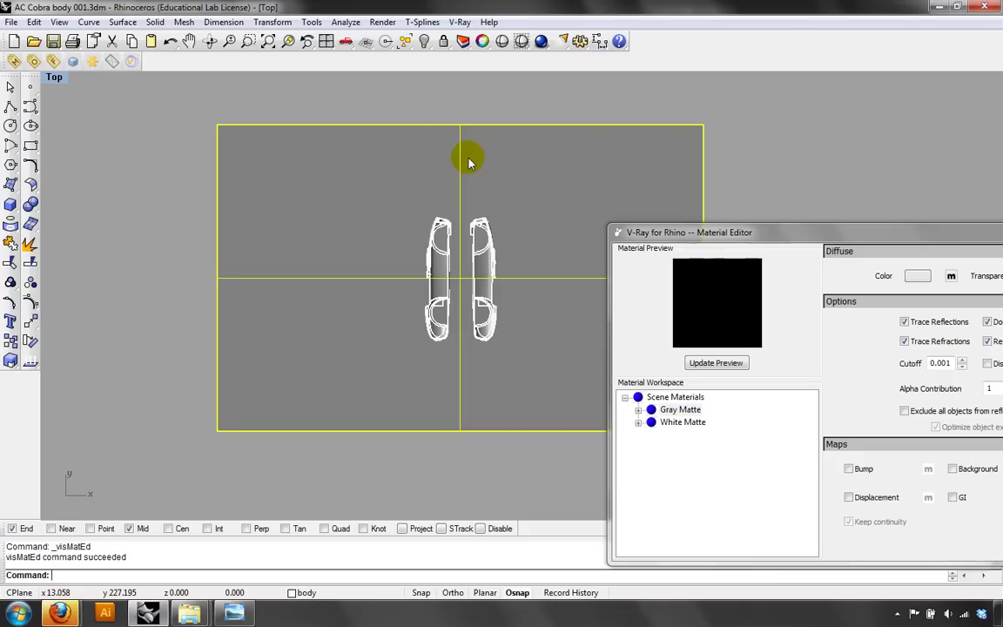
key(F3)
drag(788, 232, 404, 232)
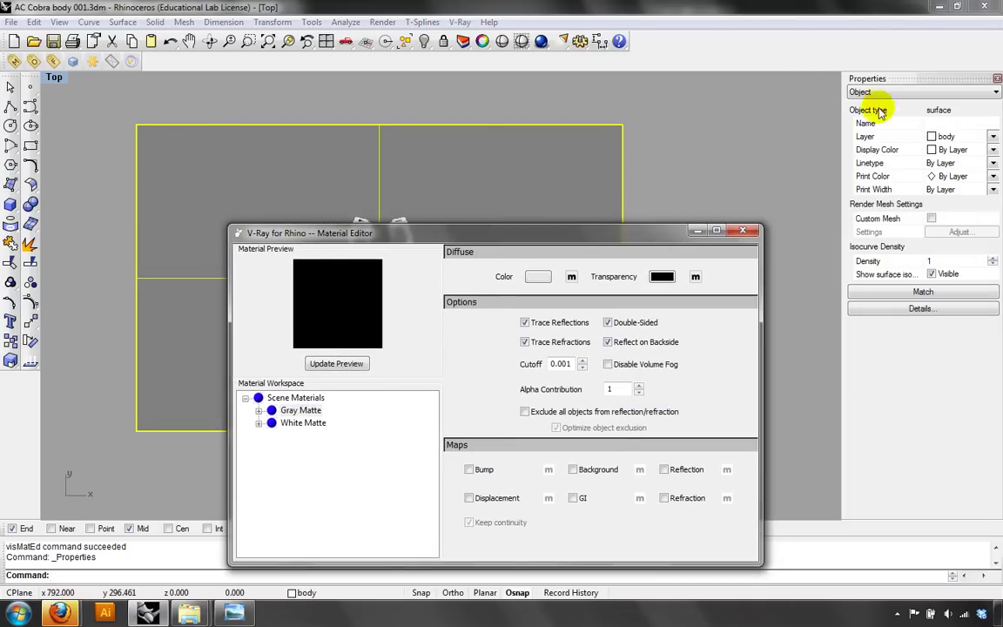
click(742, 230)
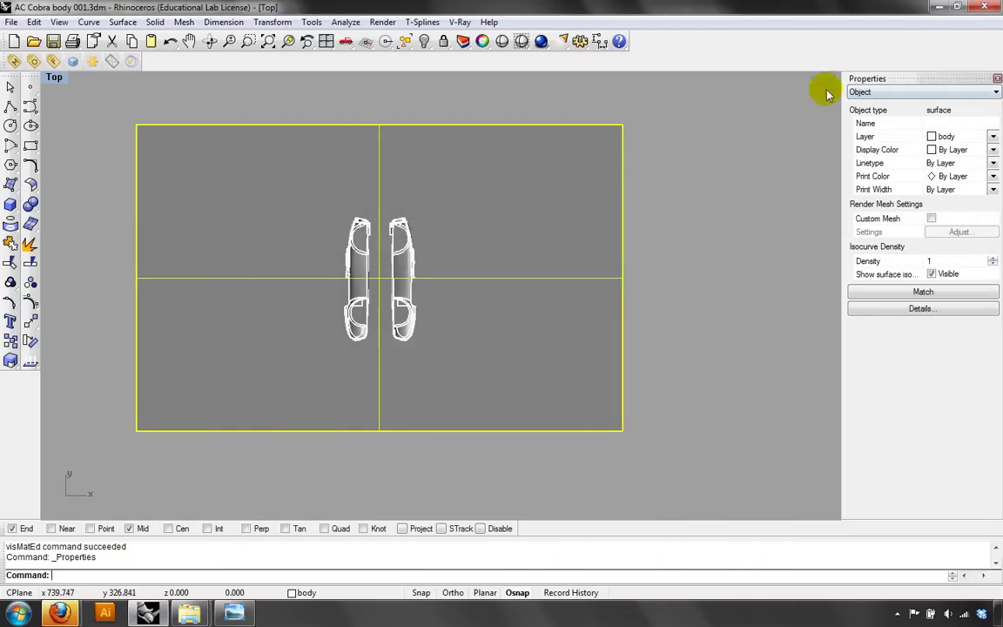
- Assign the plane's material by Plug-in and choose White Matte
click(869, 92)
click(866, 111)
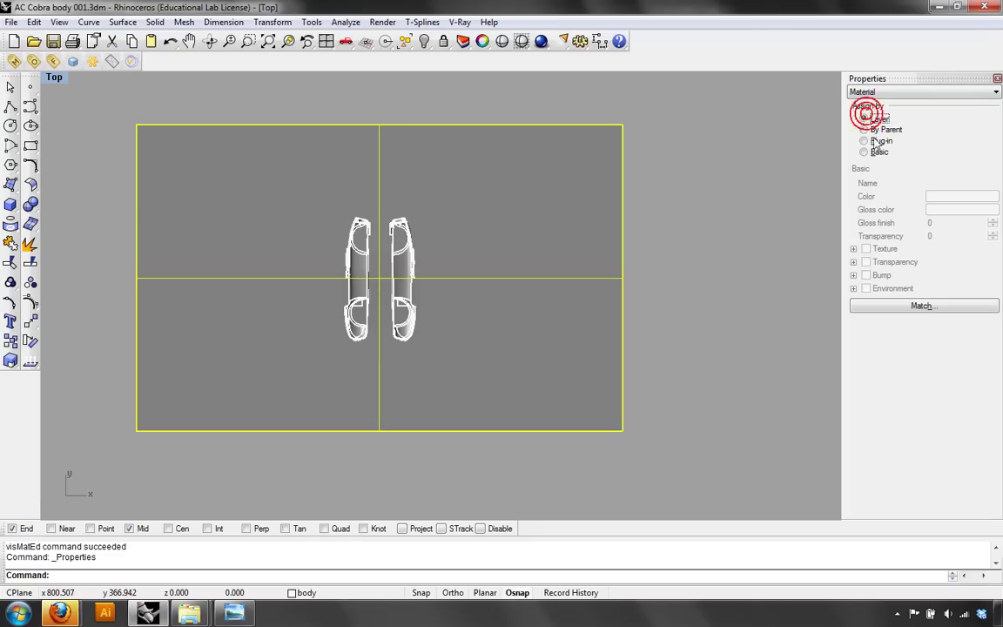
click(865, 140)
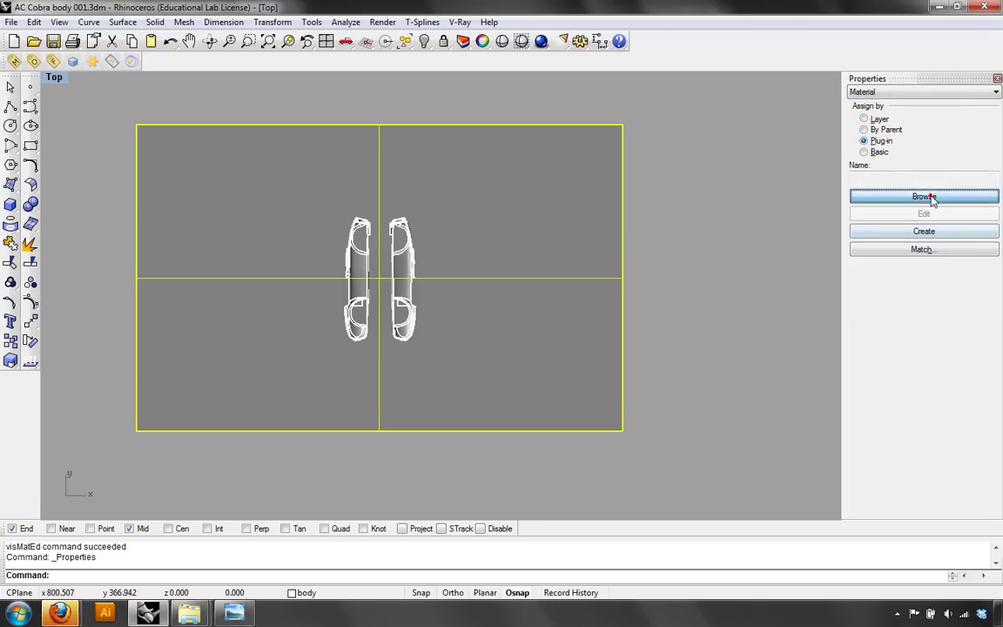
click(930, 198)
click(398, 278)
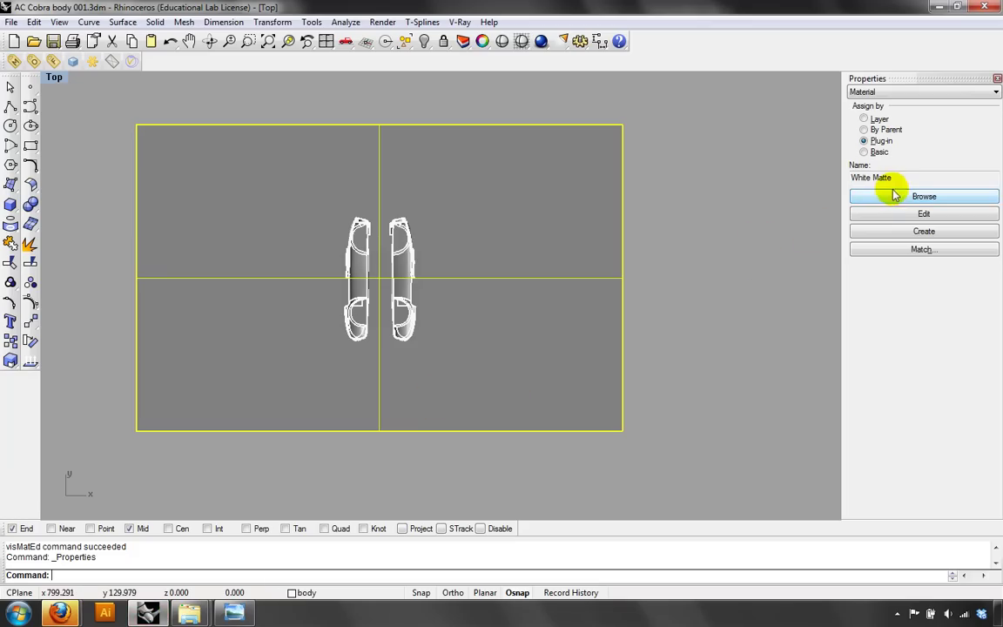
- Reselect the backdrop plane to check its assigned material, and clear the selection
click(703, 282)
click(465, 270)
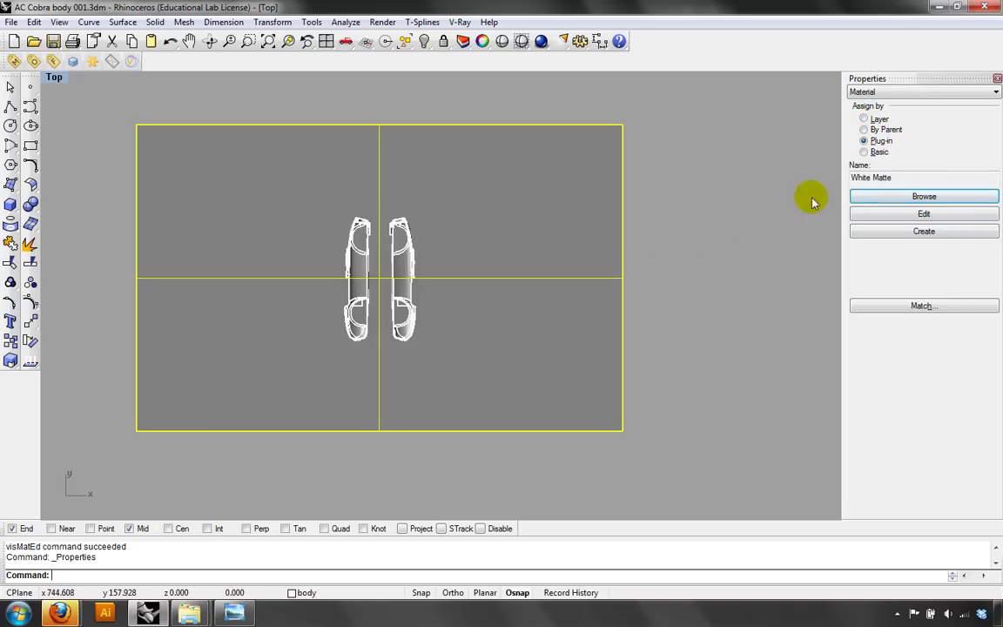
click(775, 248)
click(384, 239)
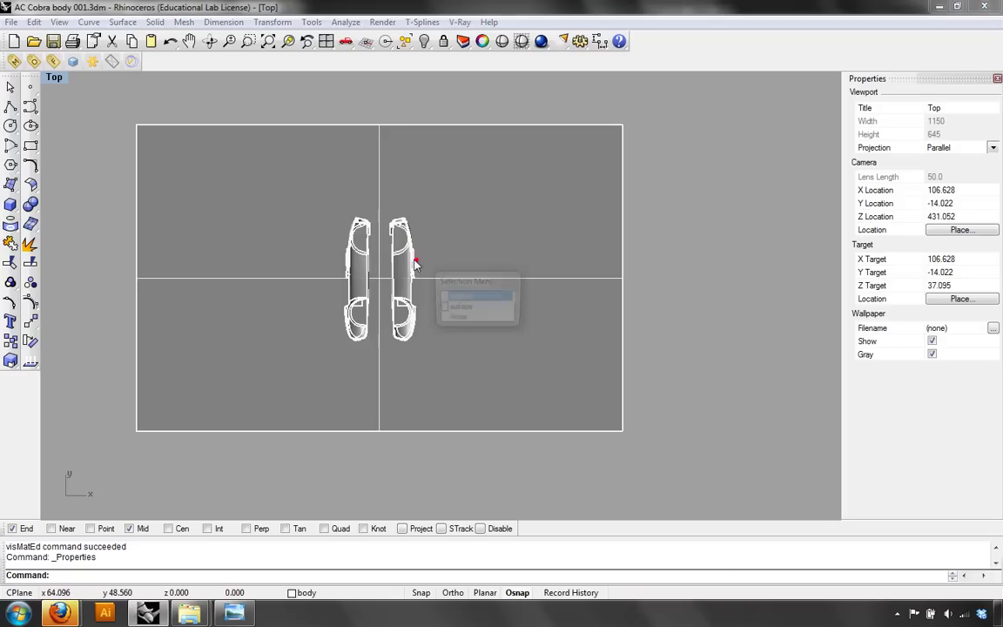
click(601, 363)
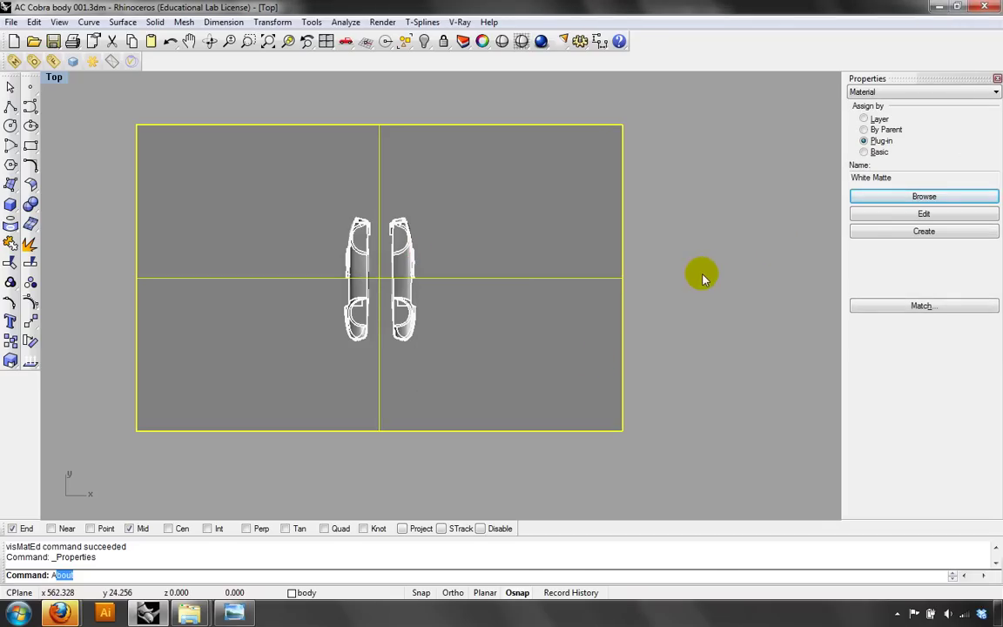
key(Escape)
key(Escape)
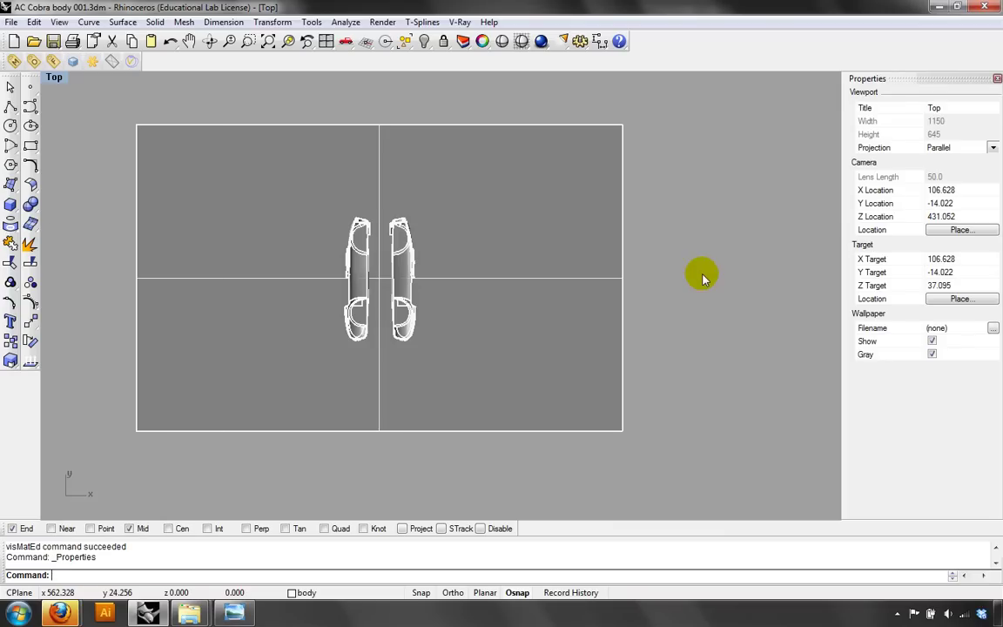
- Select all the car body parts without the backdrop plane and assign them the Gray Matte plug-in material
key(ctrl+a)
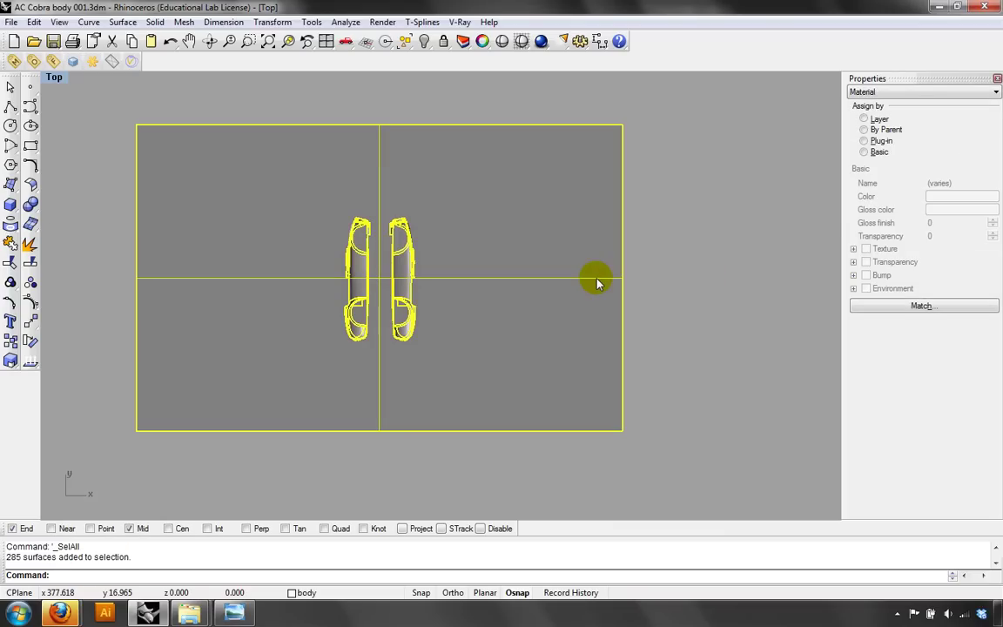
ctrl+click(620, 277)
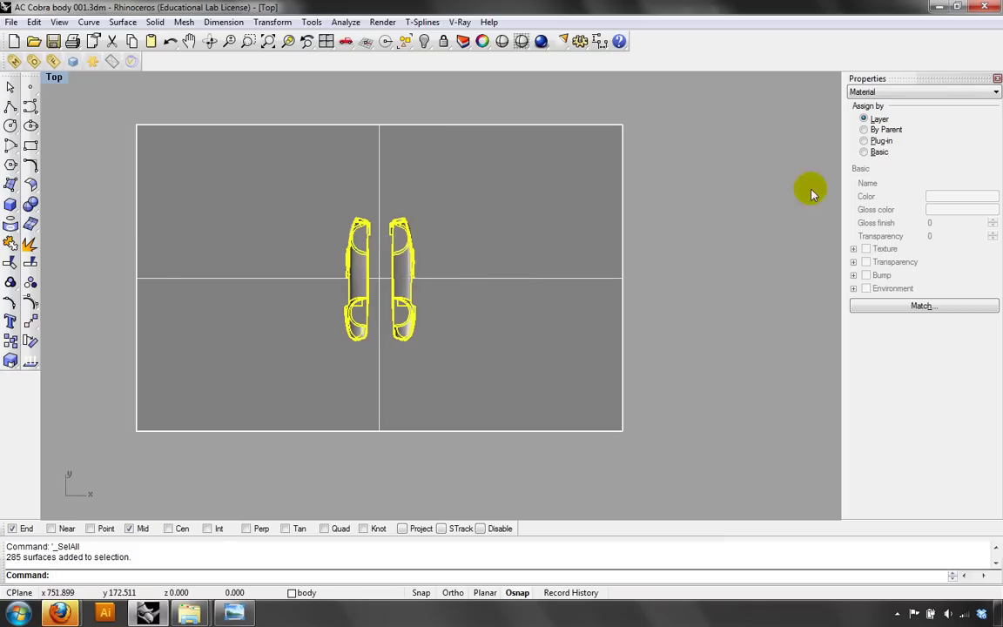
click(864, 140)
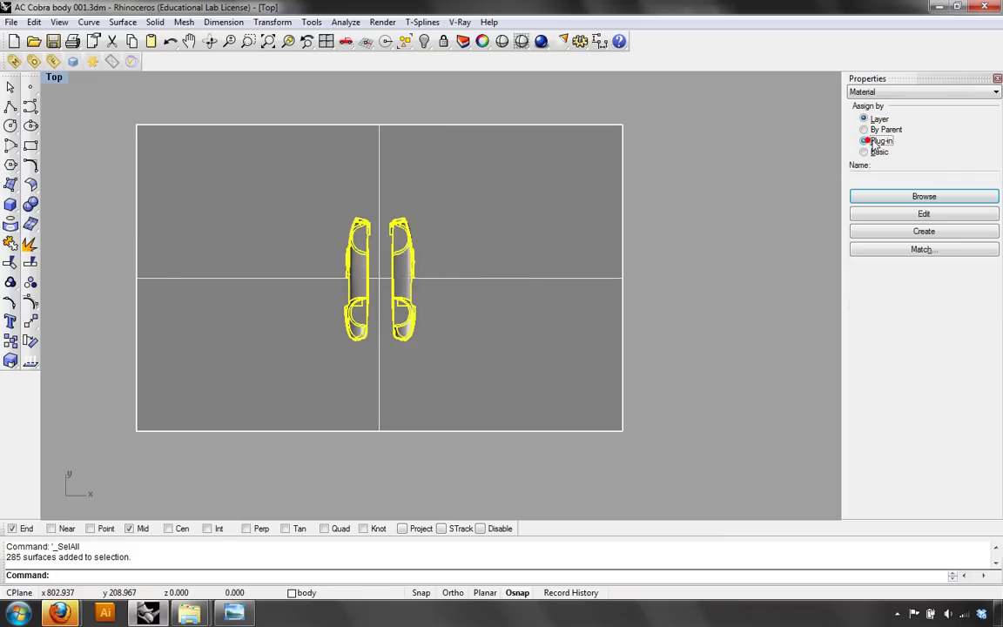
click(929, 199)
click(409, 270)
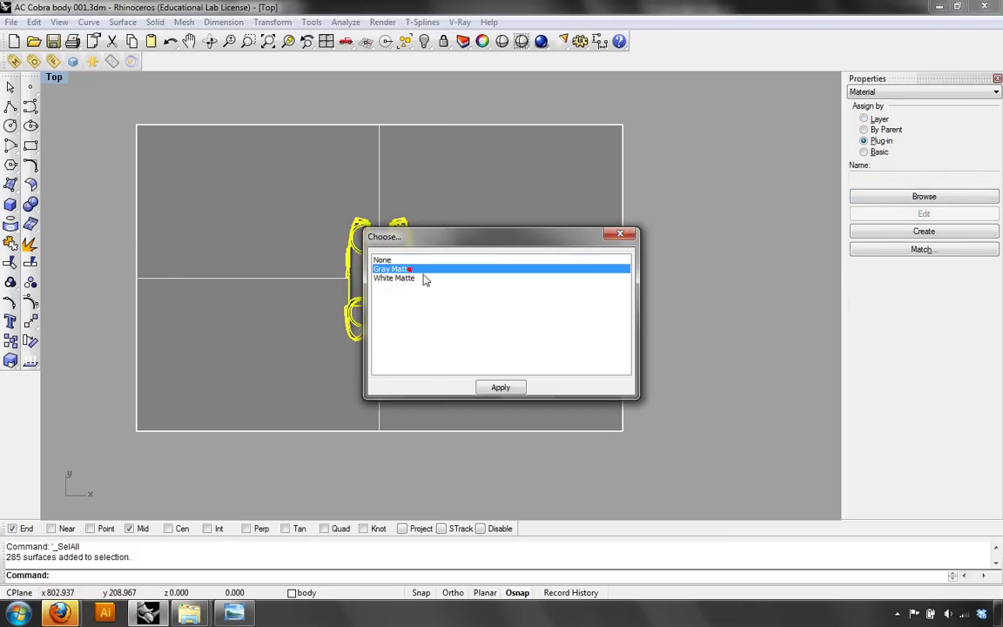
- Check the typewriter reference photo, return to the model and inspect the material of one car body surface
key(alt+Tab)
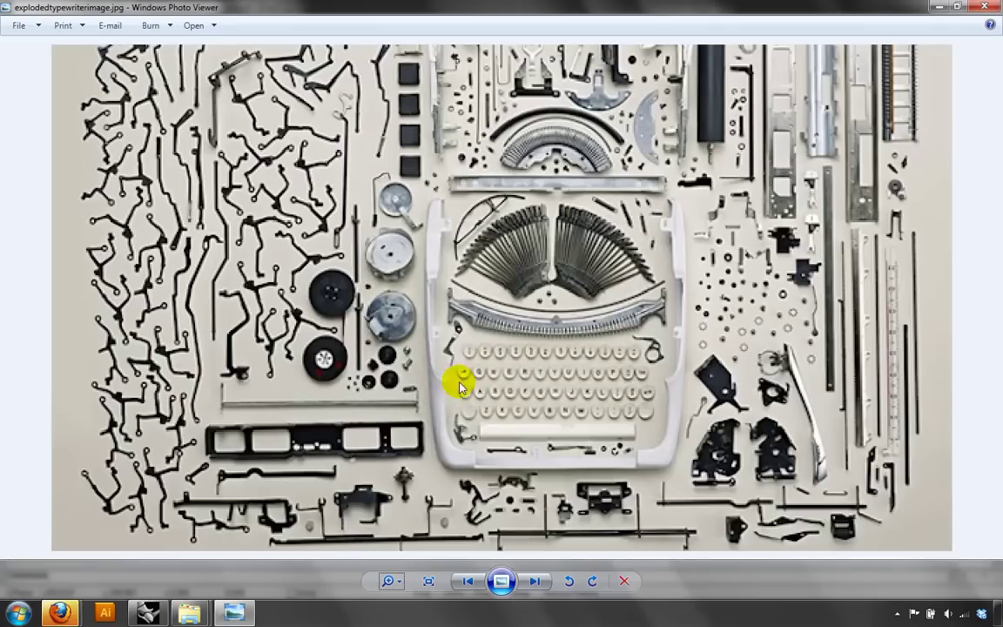
click(144, 612)
click(714, 297)
click(405, 276)
click(405, 255)
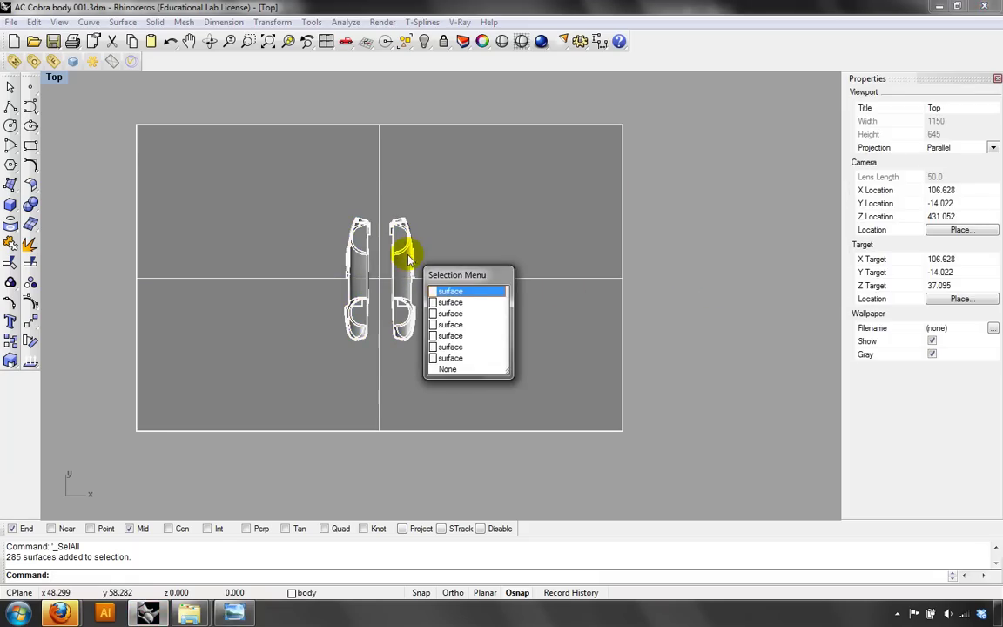
click(462, 290)
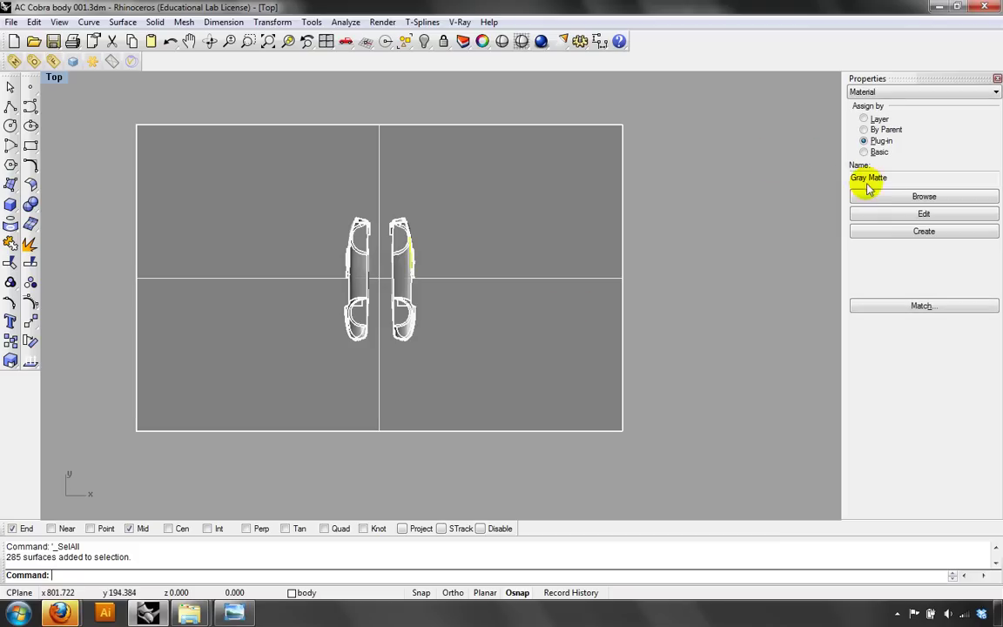
click(464, 252)
- Create a rectangular light slightly larger than the backdrop plane on all sides in the Top view
right_drag(466, 250, 539, 262)
scroll(530, 281, up, 2)
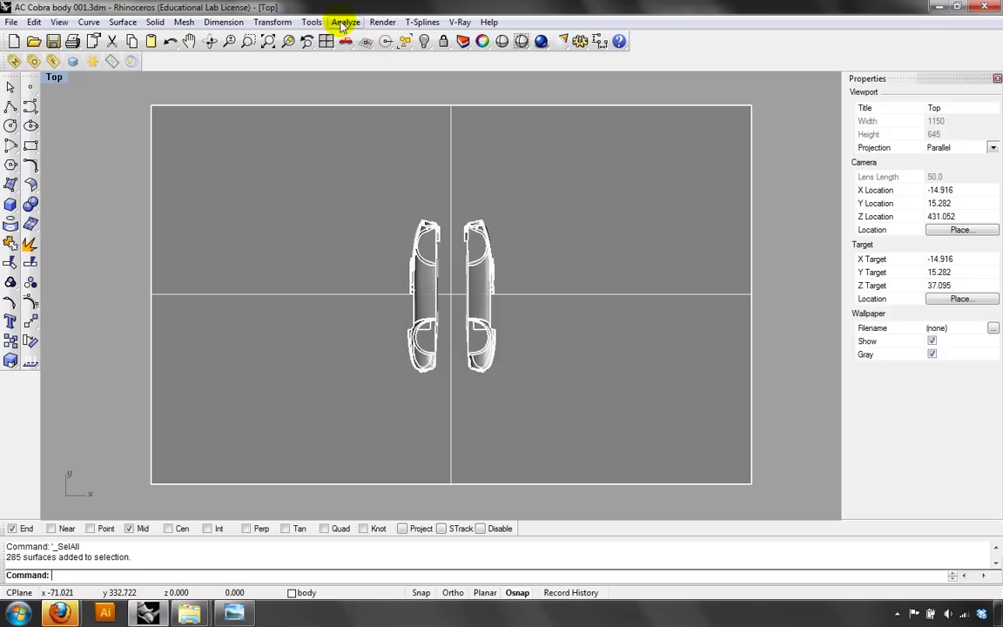
click(312, 22)
mouse_move(381, 24)
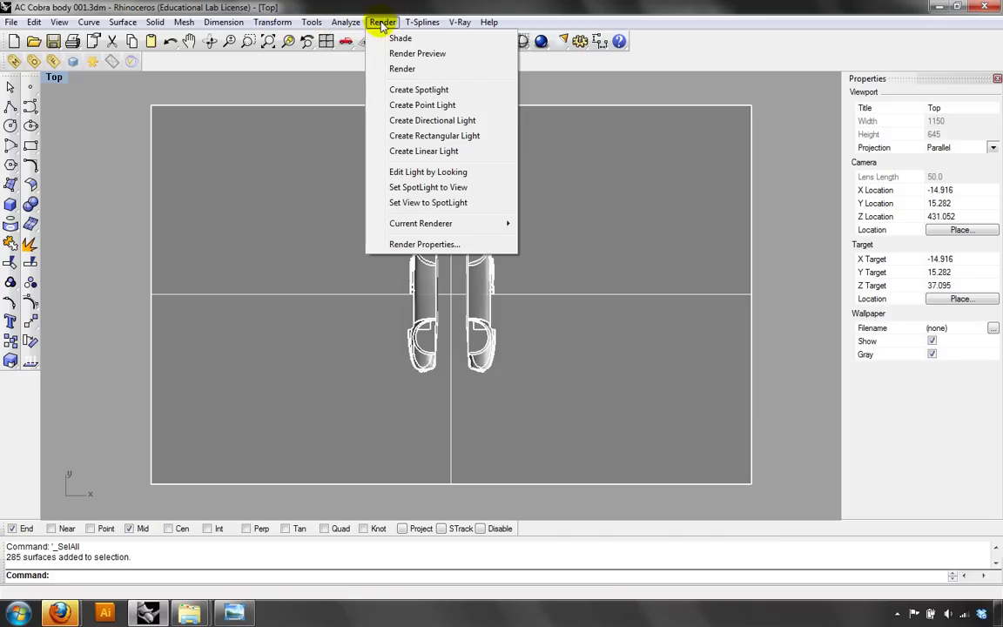
click(409, 136)
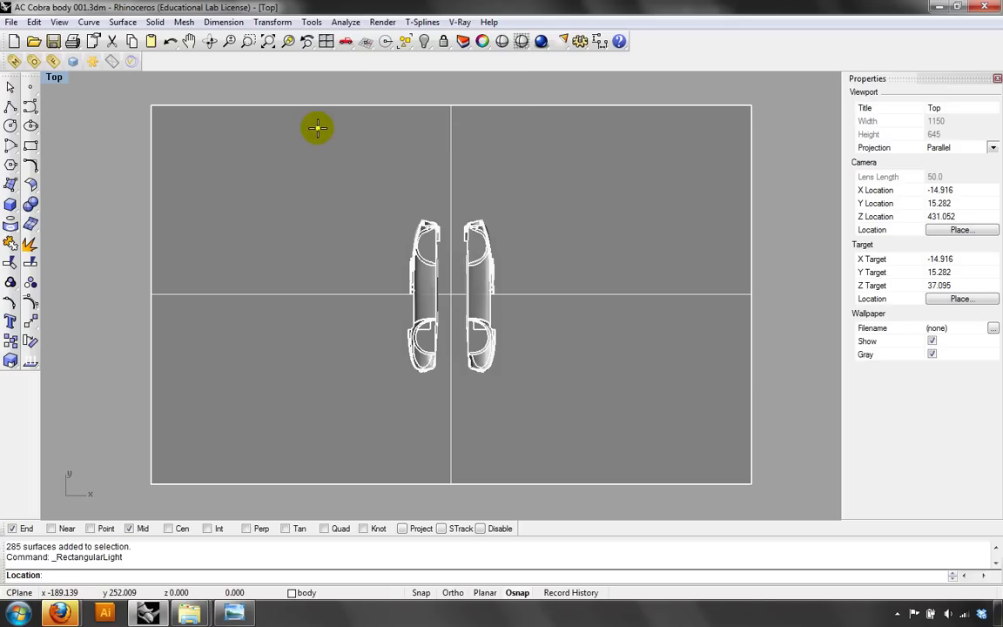
click(450, 295)
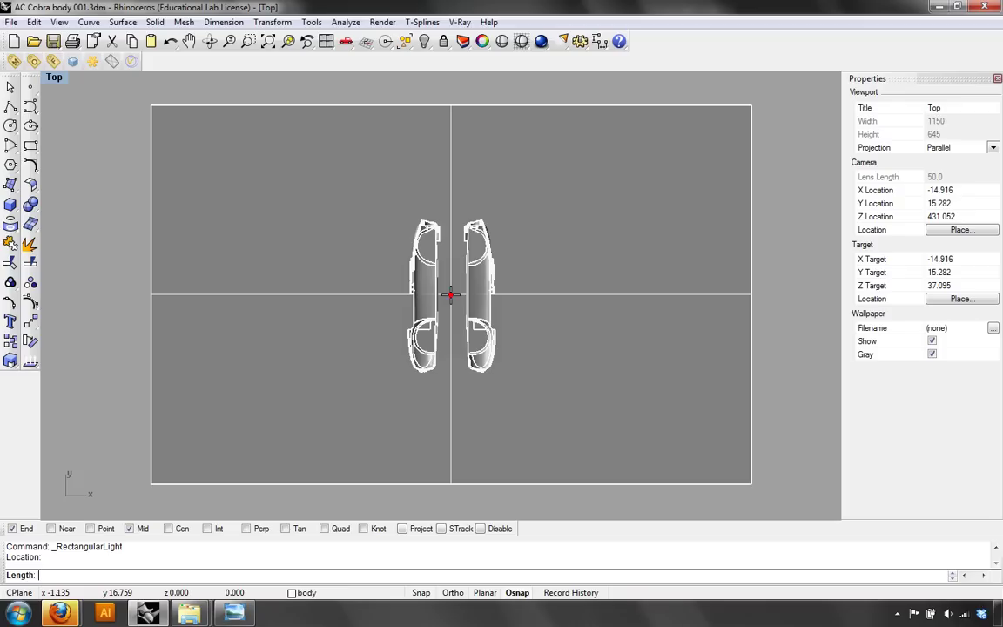
click(252, 187)
key(Return)
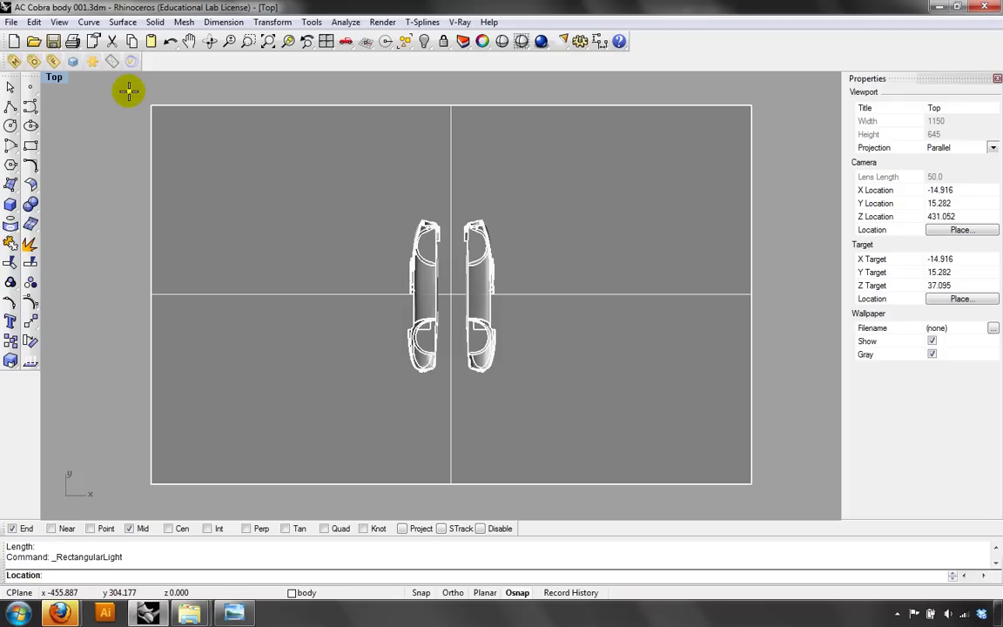
click(128, 91)
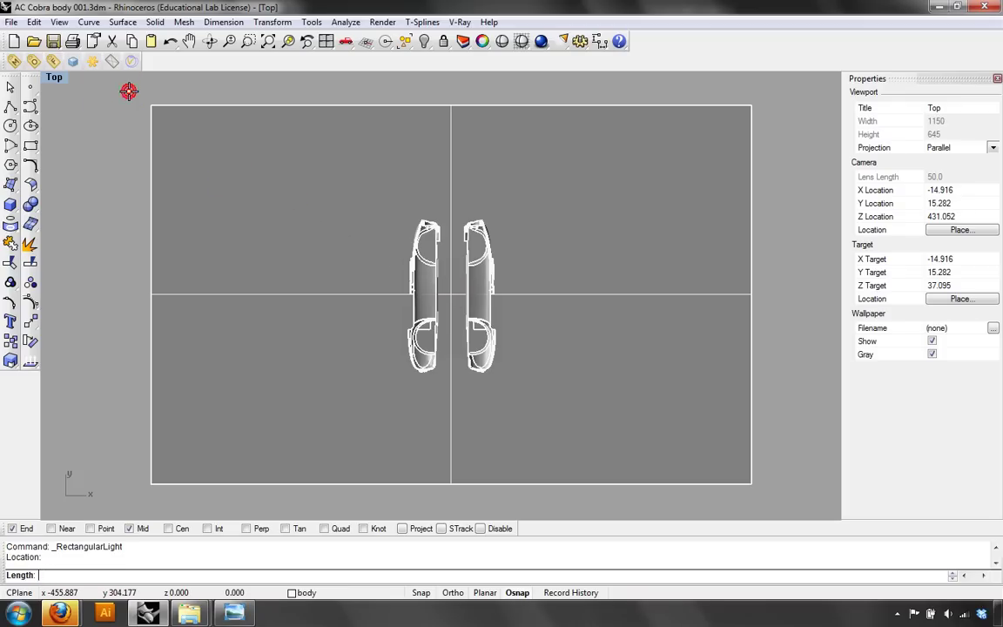
click(134, 506)
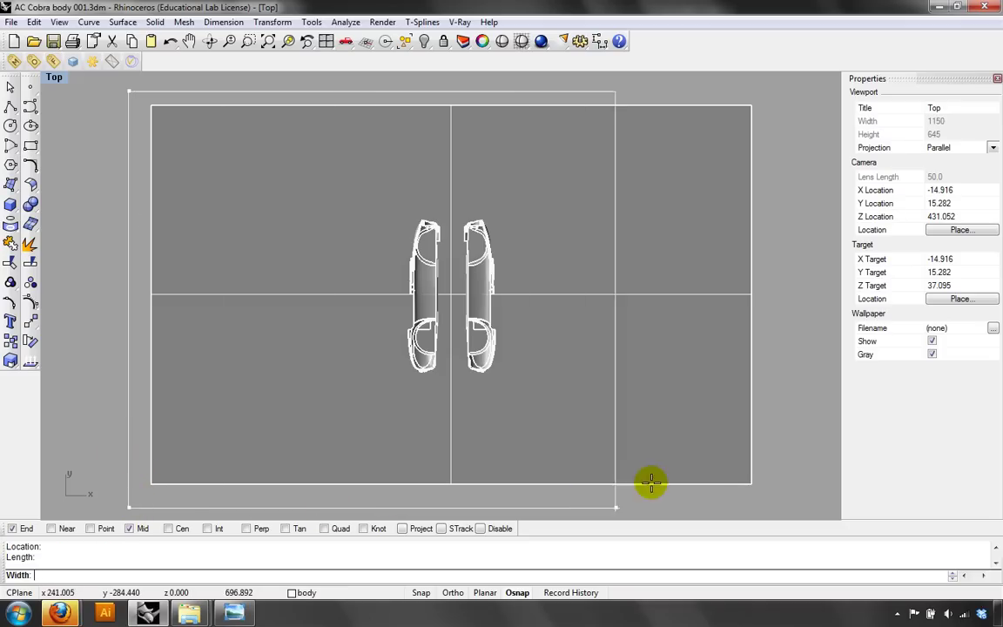
click(775, 478)
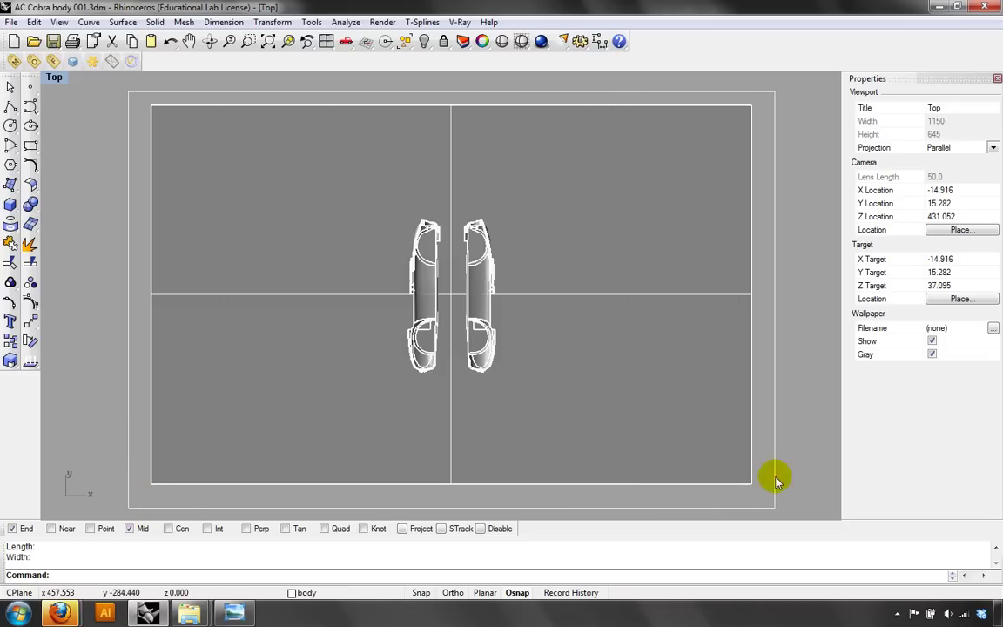
- Raise the rectangular light high above the car parts and backdrop plane, working in the Front view
click(774, 381)
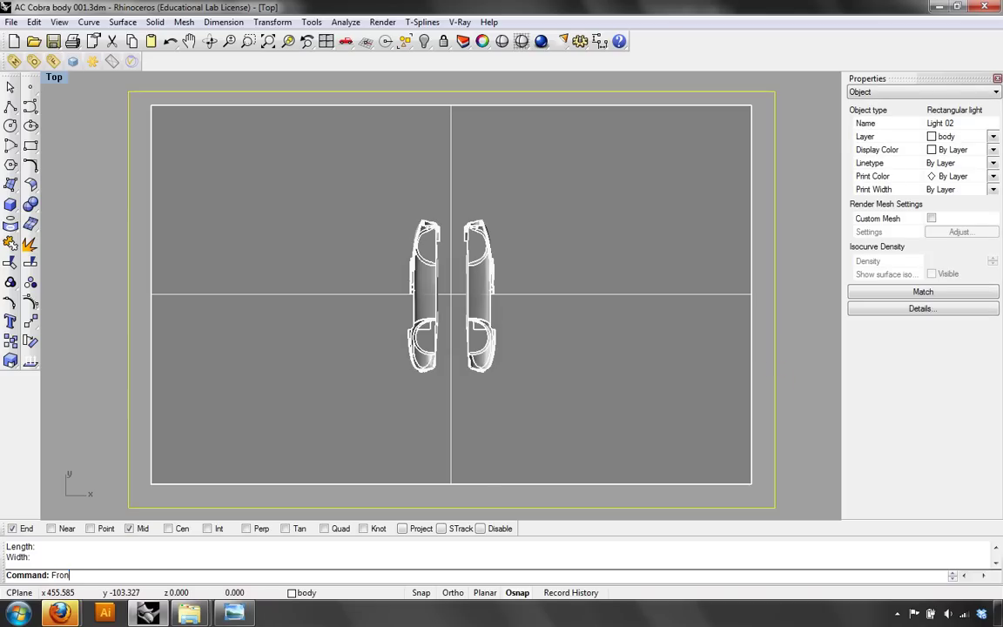
key(ctrl+F2)
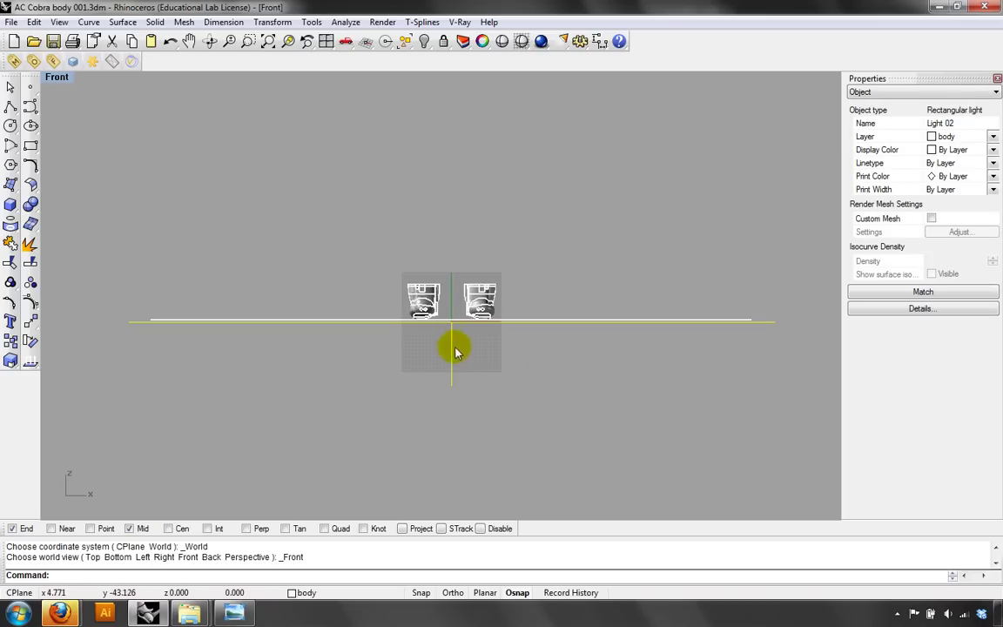
right_drag(557, 383, 575, 451)
scroll(540, 440, down, 2)
drag(480, 415, 487, 115)
right_drag(571, 296, 566, 330)
ctrl+right_drag(658, 271, 612, 189)
drag(599, 181, 613, 128)
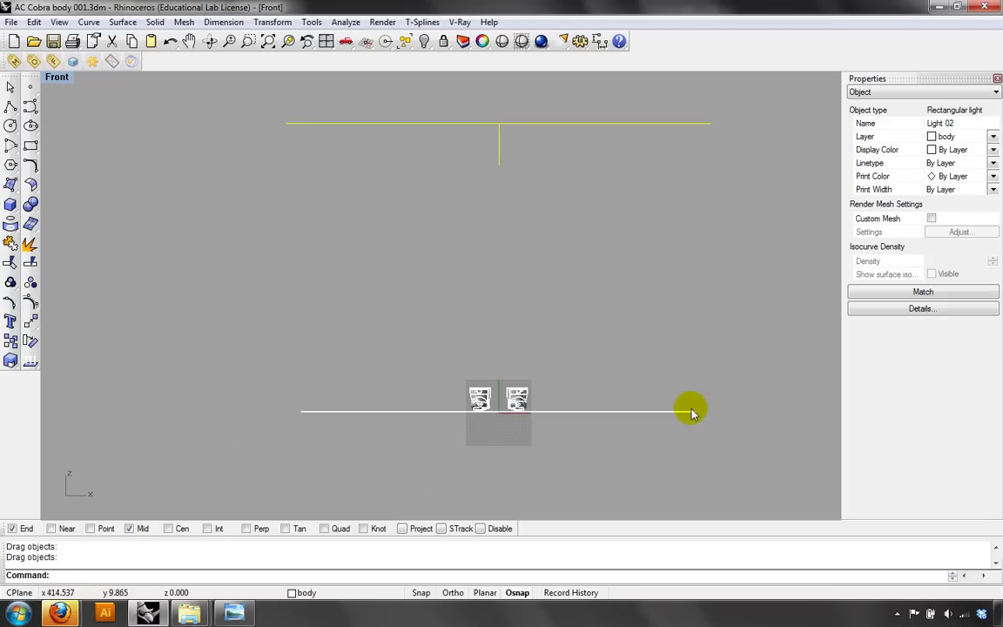
right_drag(565, 231, 552, 199)
drag(551, 203, 549, 182)
- Make the rectangular light invisible in its light properties, check its remaining settings and clear the selection
click(876, 92)
click(866, 114)
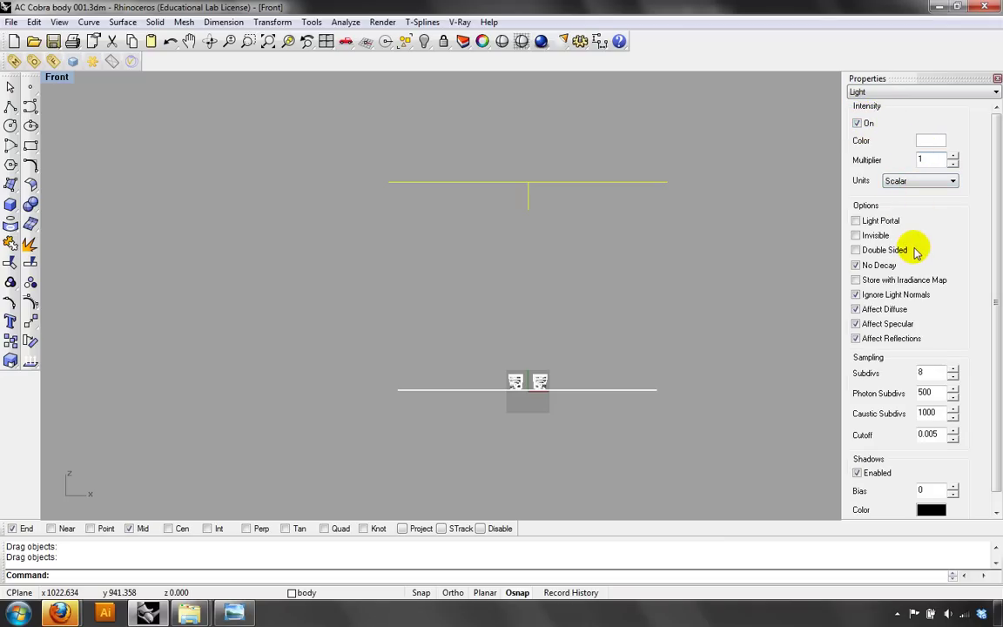
click(889, 236)
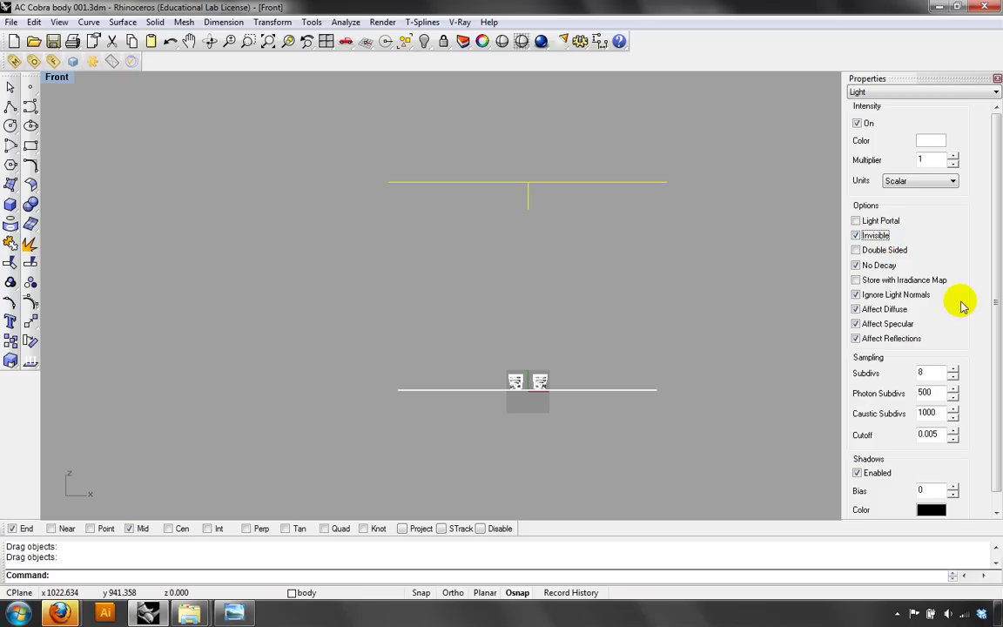
scroll(892, 435, down, 1)
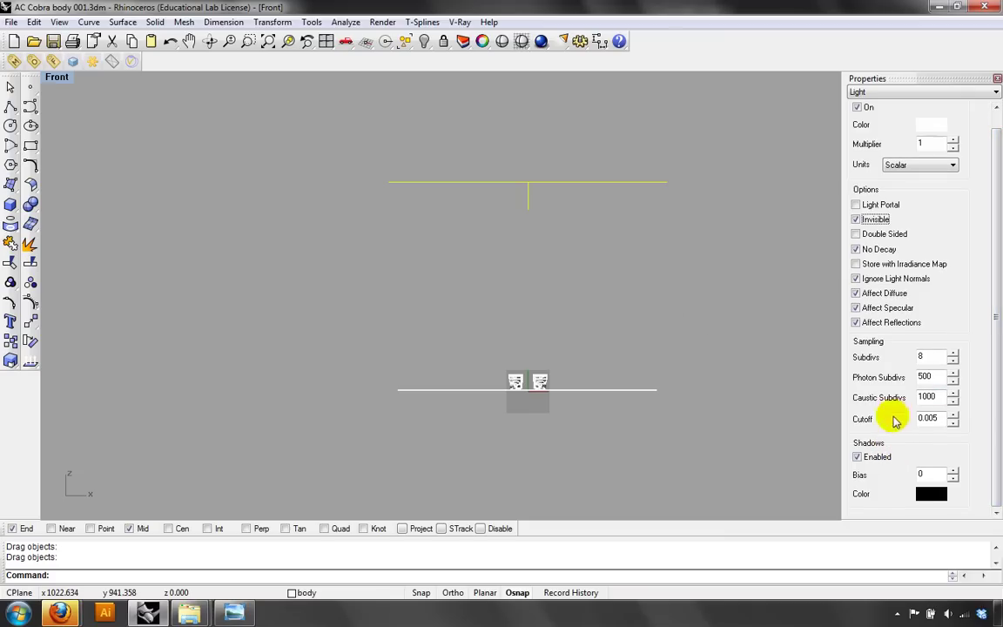
click(727, 302)
- Restore the saved view MyView in the viewport
right_drag(755, 280, 636, 284)
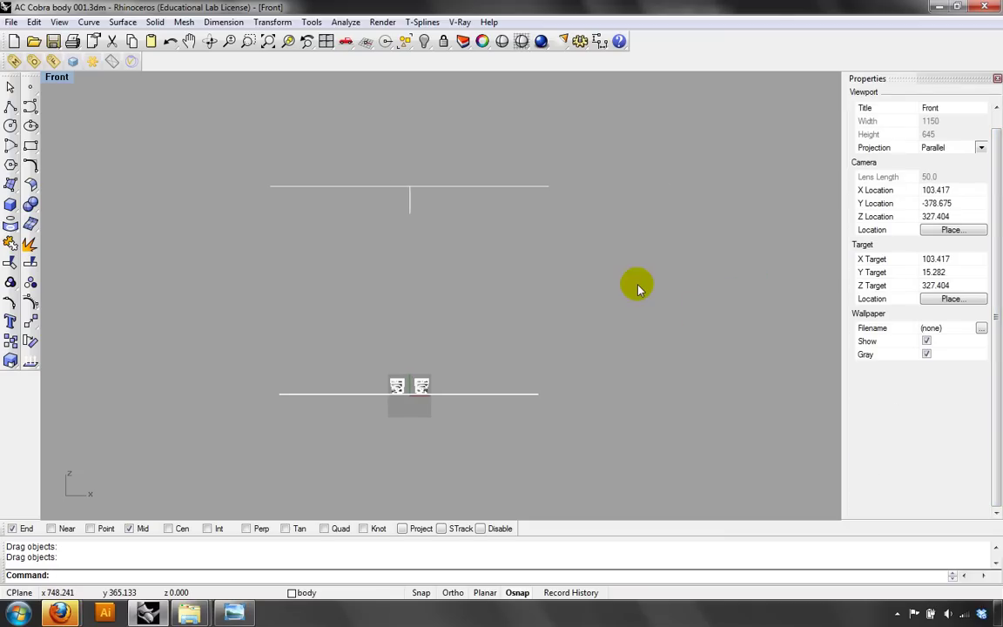
click(58, 77)
mouse_move(108, 262)
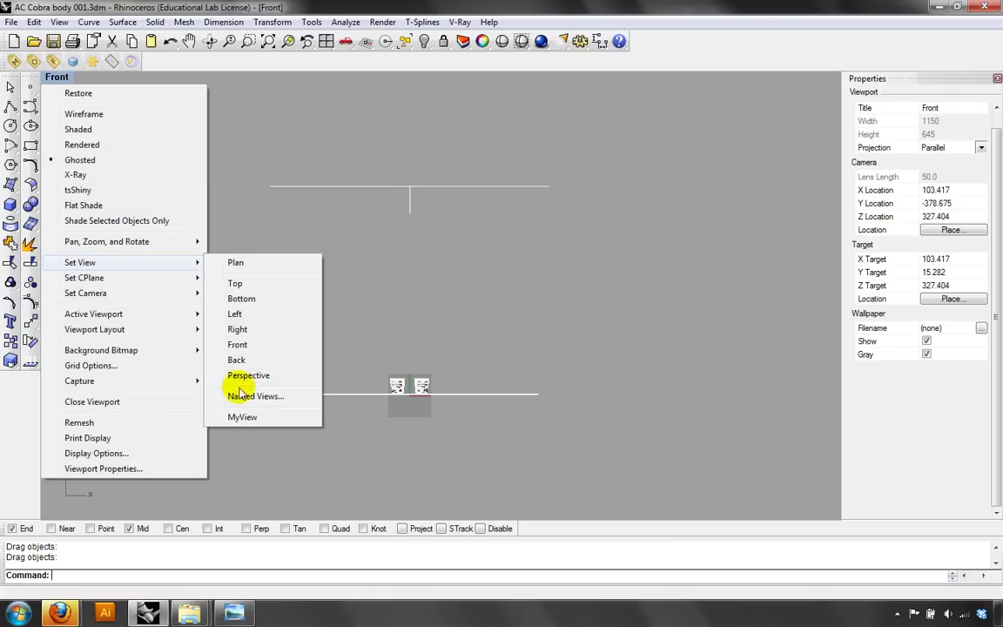
click(243, 418)
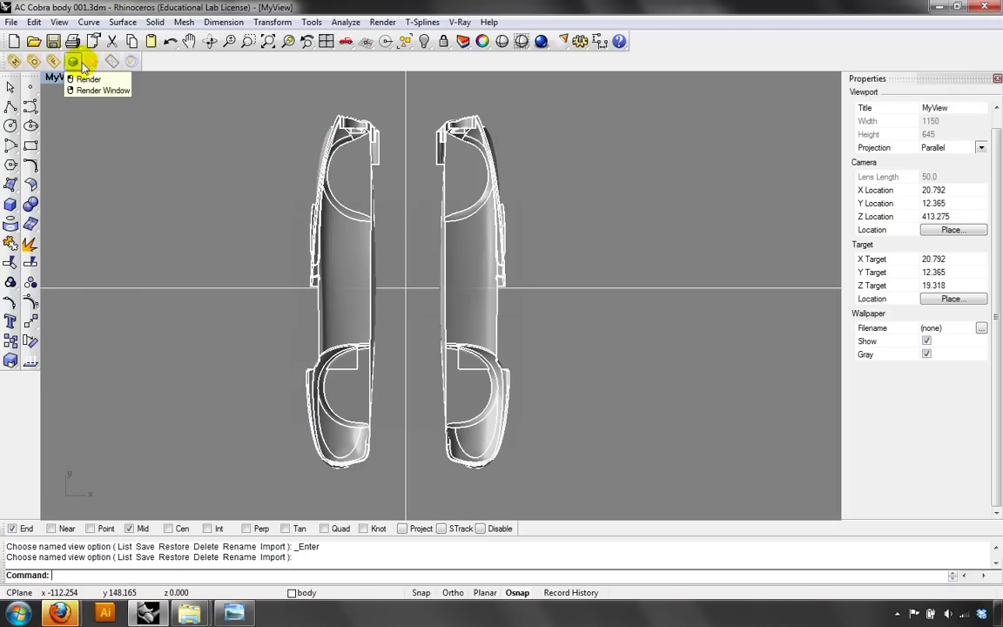
- Load the render options preset V-Ray Express Medium.visopt from the V-Ray Express Options folder
click(34, 61)
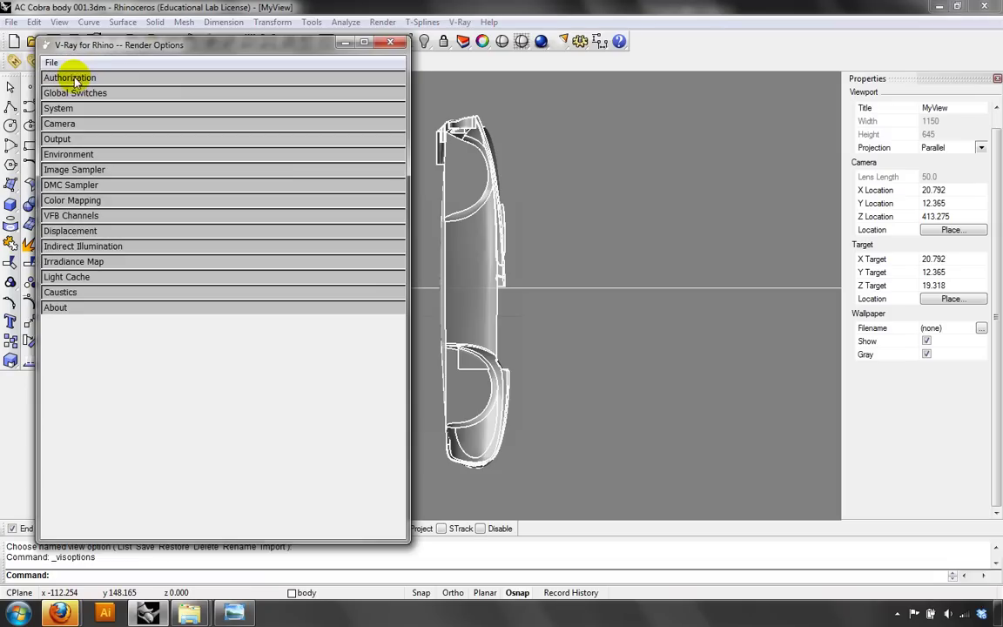
click(52, 61)
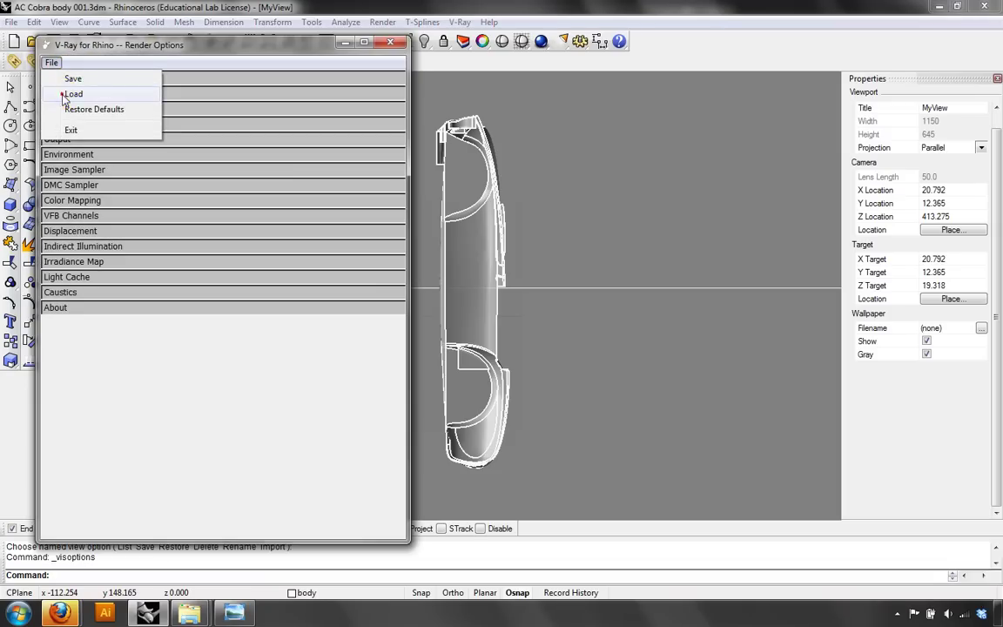
click(70, 94)
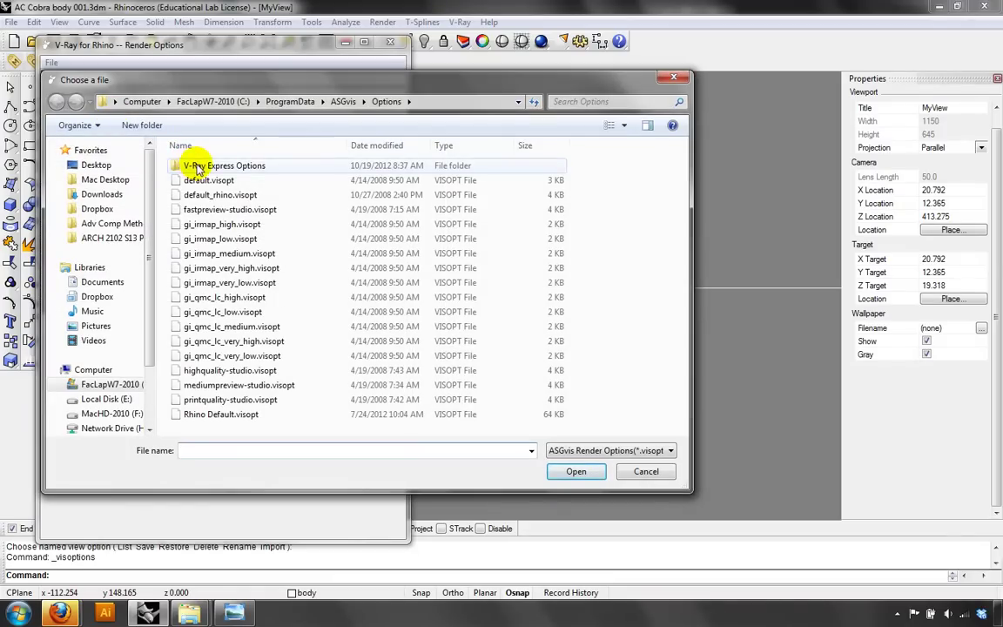
double_click(197, 166)
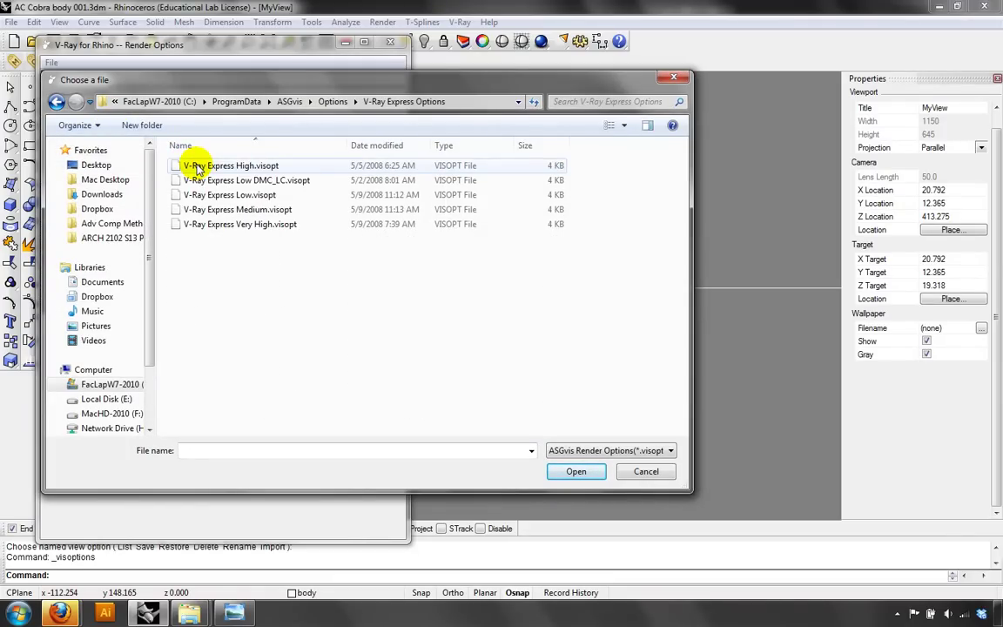
click(203, 209)
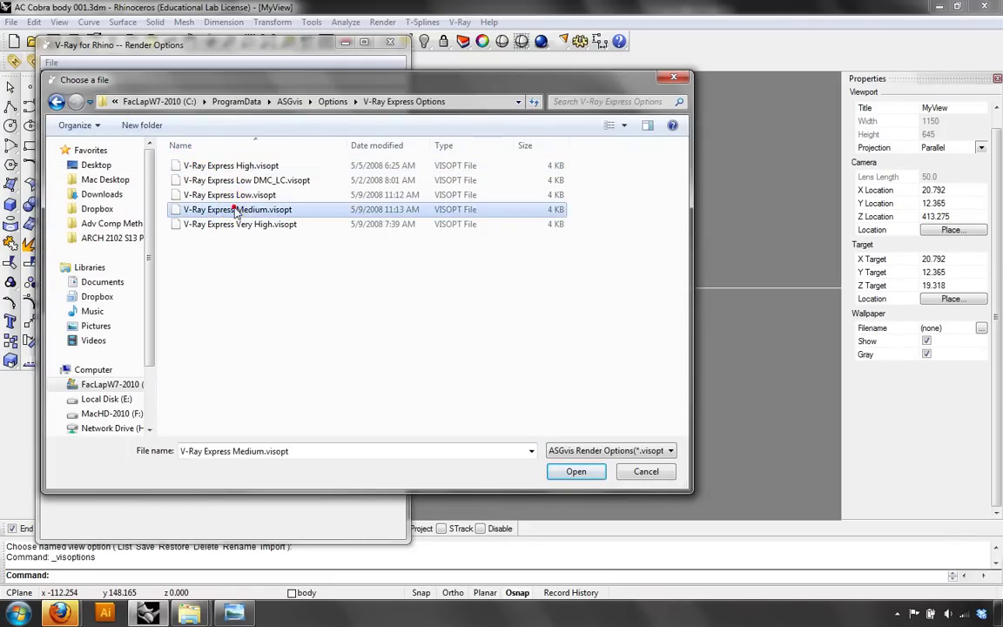
click(566, 472)
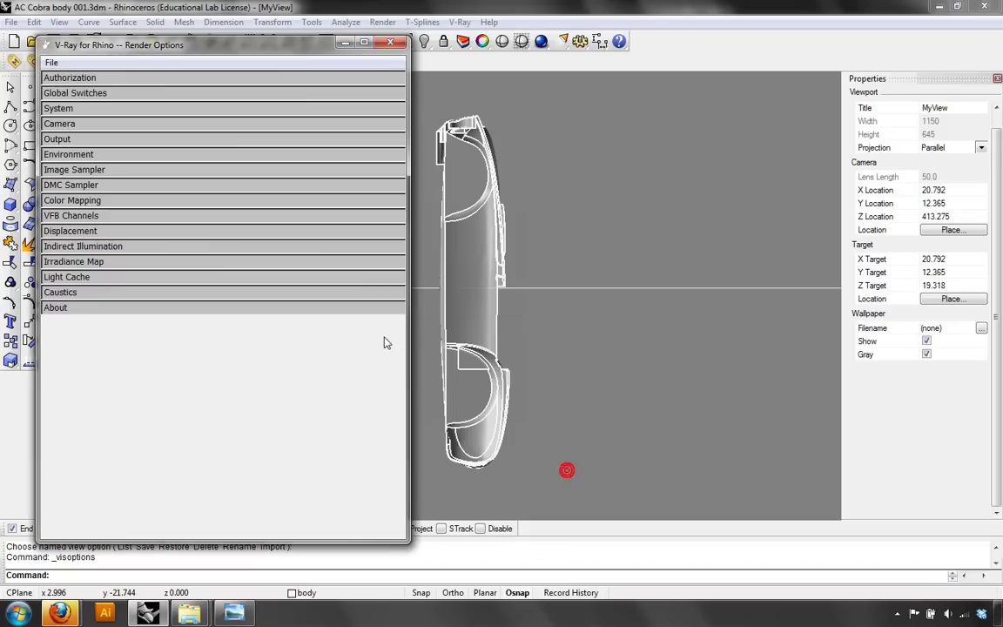
- Look through the Global Switches, System and Camera sections of the V-Ray render options
click(97, 93)
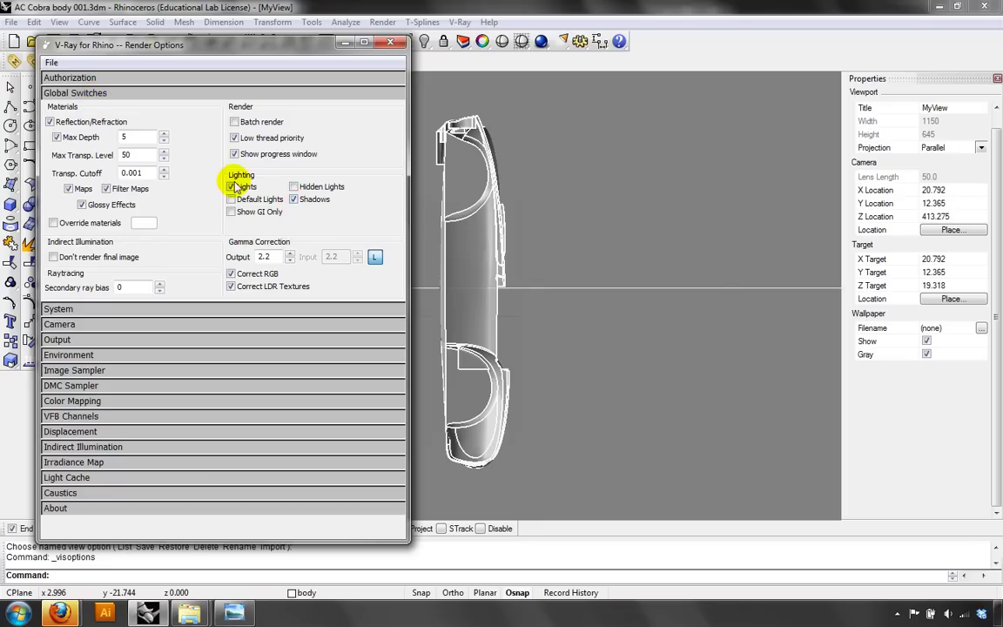
click(94, 94)
click(73, 107)
click(73, 108)
click(63, 127)
- Try out the viewport size override and the save-file option with a Desktop location in the output settings, and switch both off
click(59, 139)
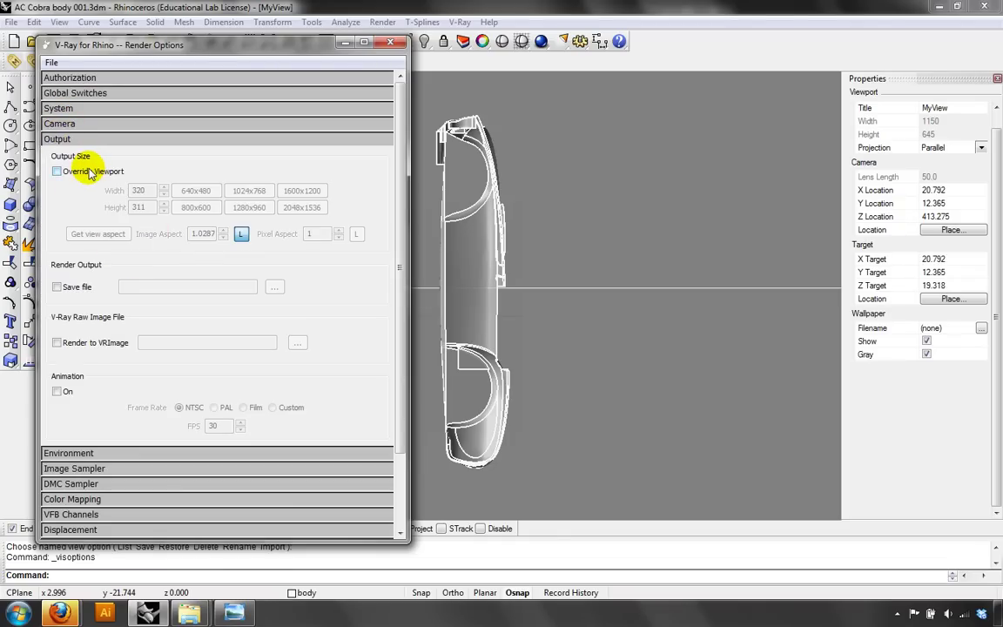
click(56, 171)
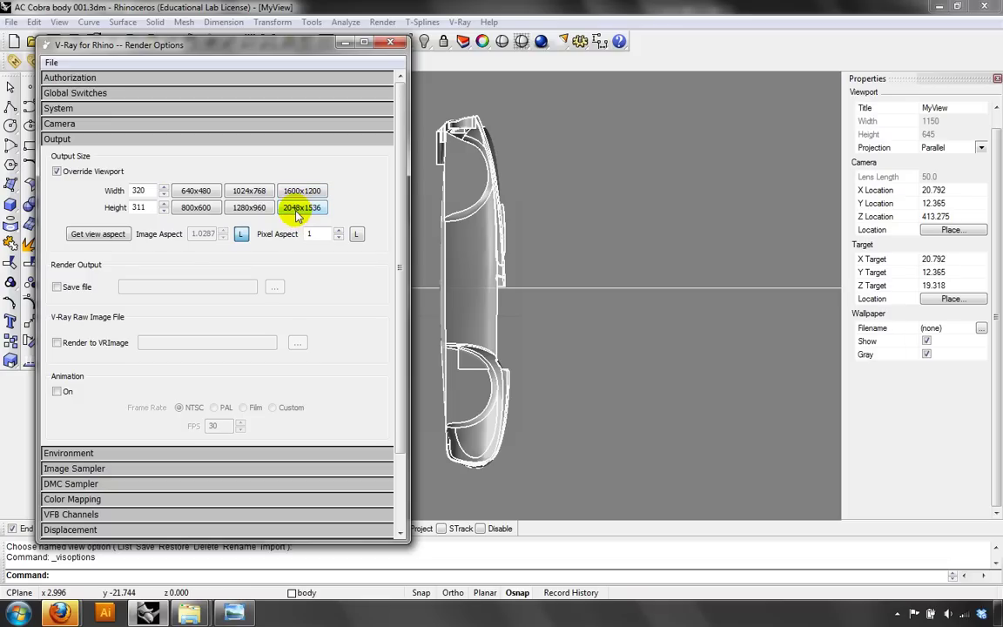
click(75, 288)
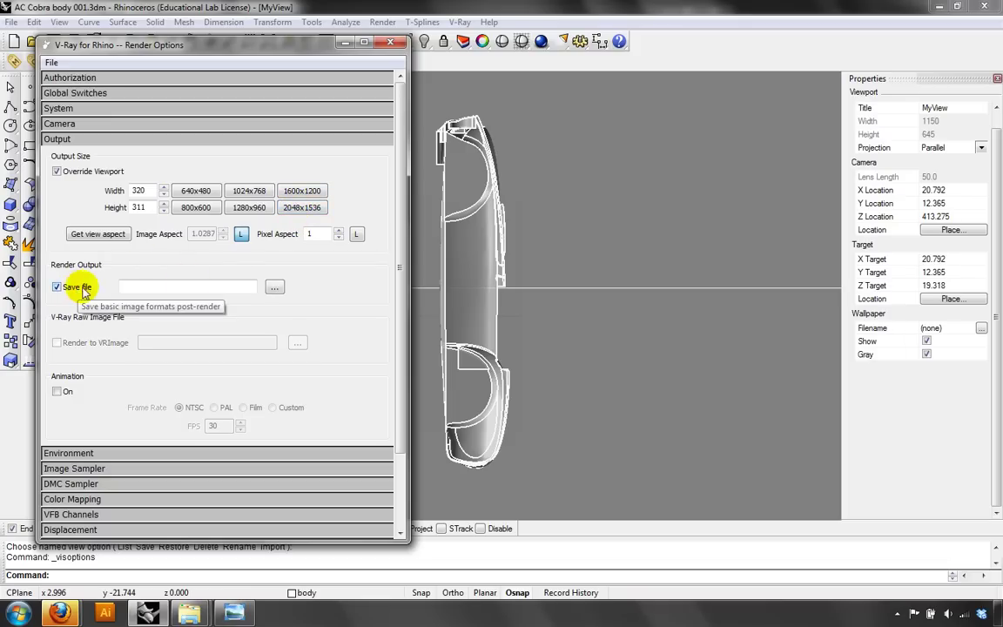
click(274, 287)
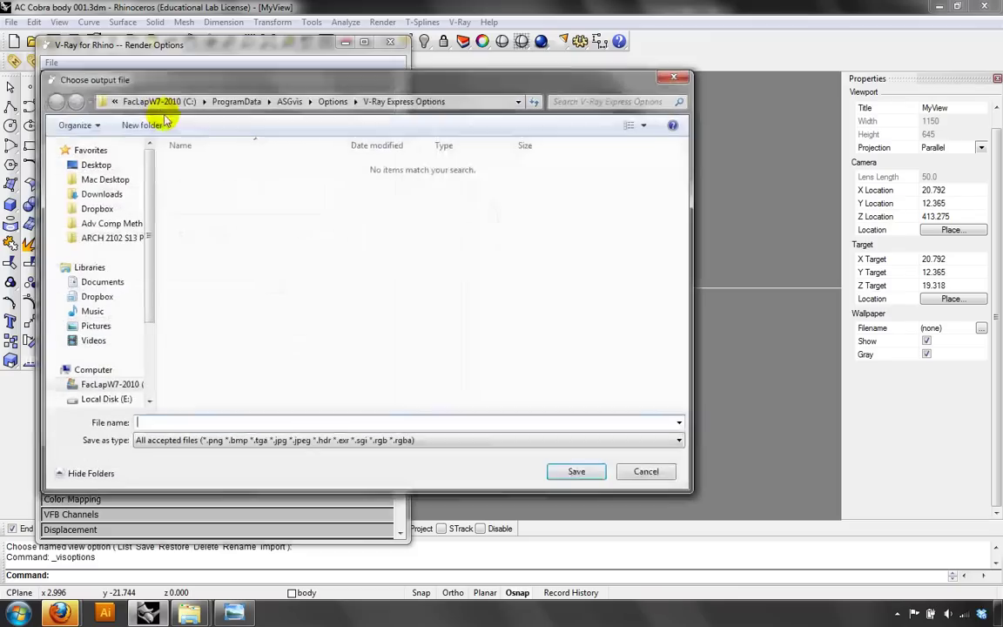
click(116, 165)
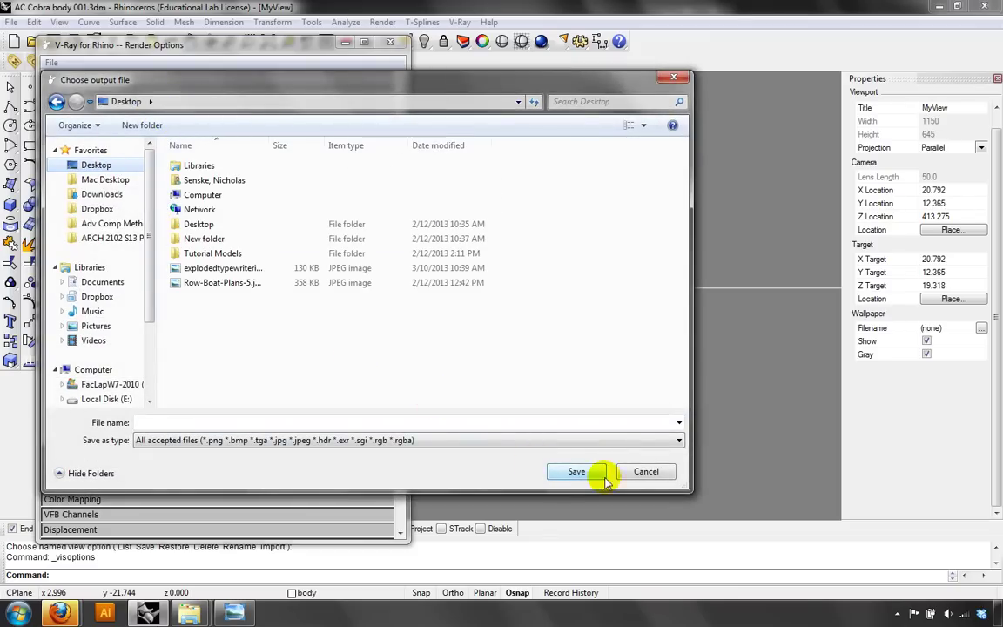
click(644, 471)
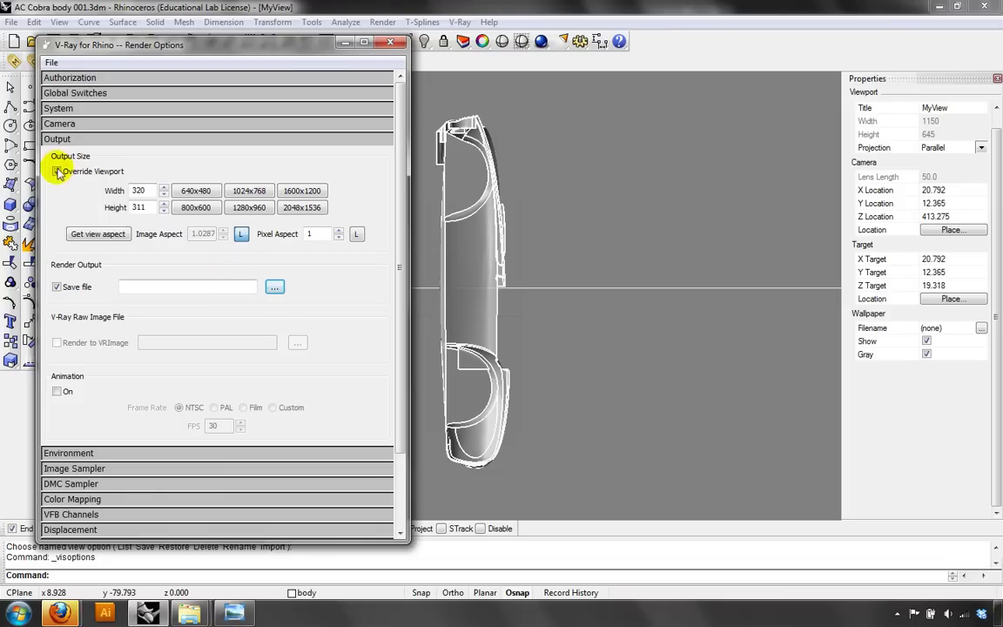
click(56, 172)
click(56, 286)
click(57, 140)
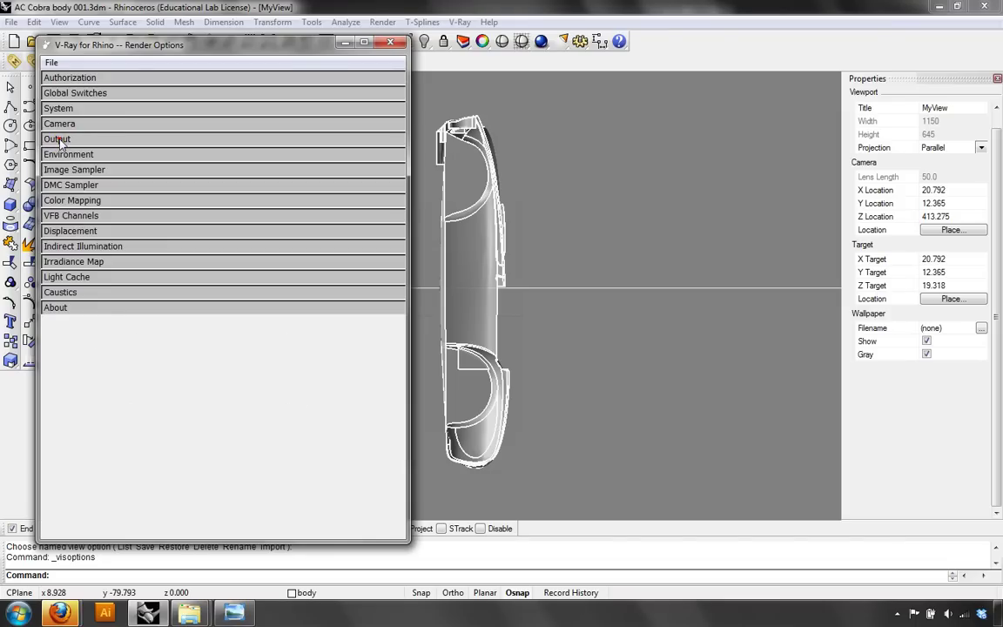
- Show the Environment section of the render options and select the rectangular light in the Right view of the four-viewport layout
click(63, 154)
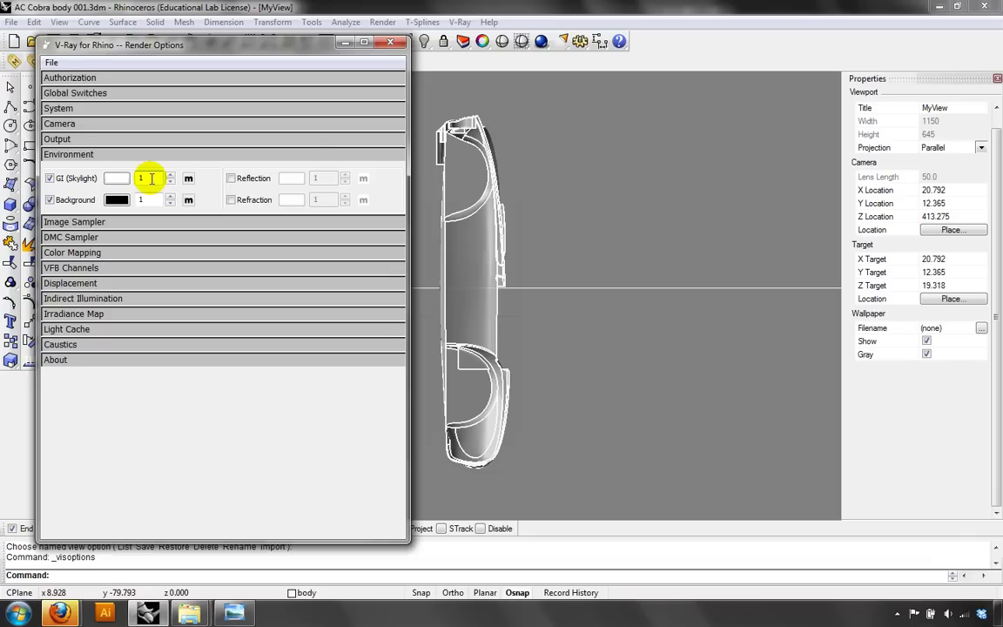
drag(262, 44, 268, 161)
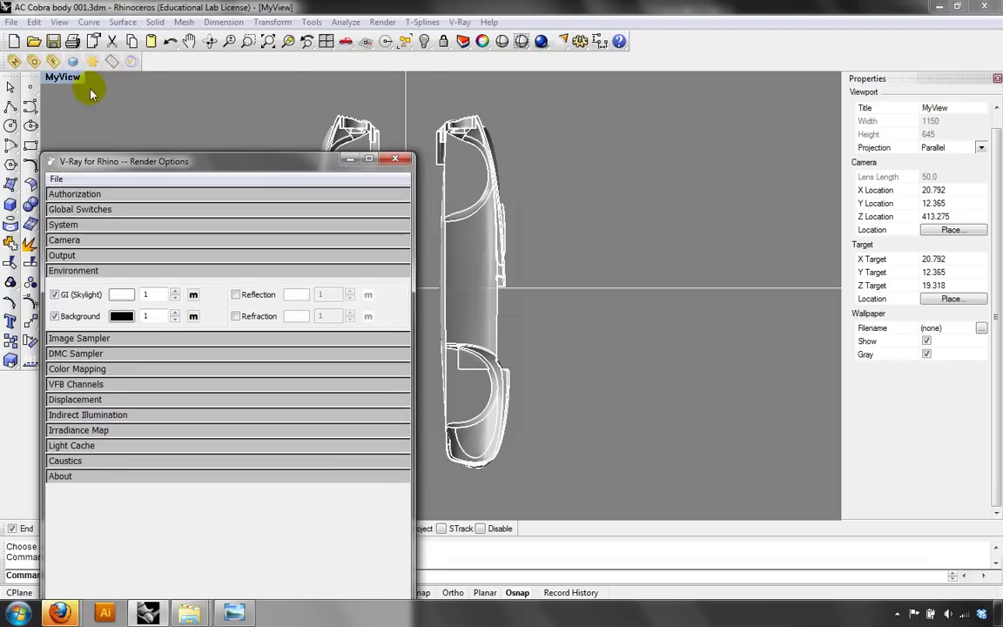
double_click(63, 77)
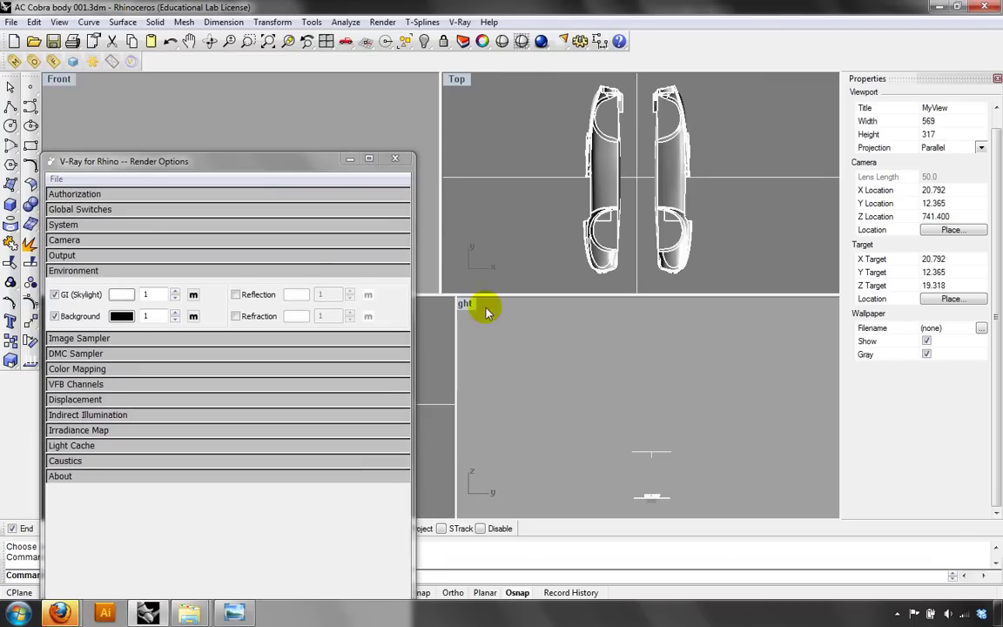
click(652, 453)
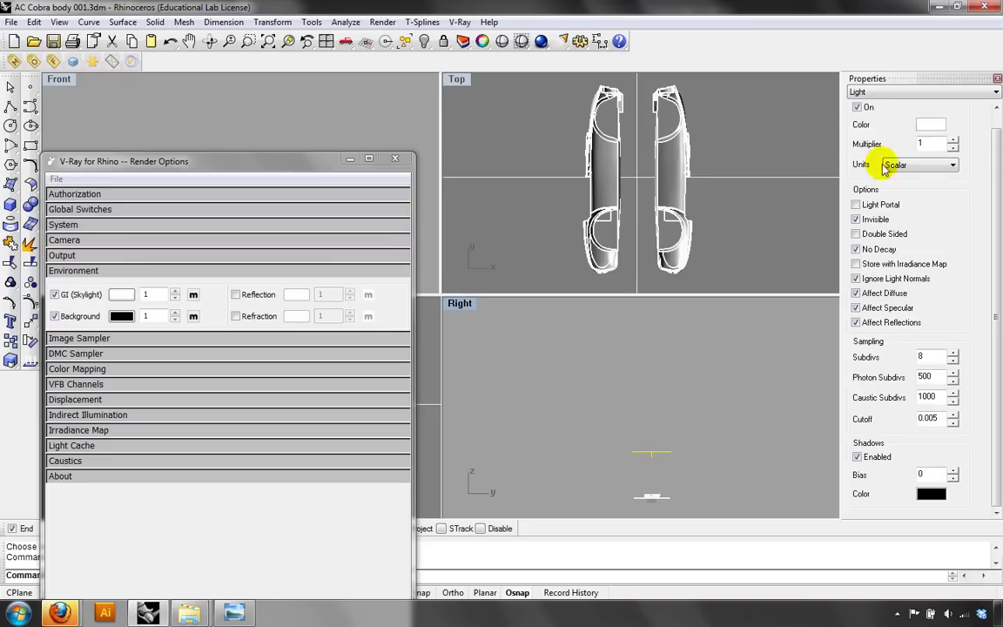
right_drag(677, 384, 645, 309)
drag(308, 160, 311, 120)
- Render the MyView viewport with the current light settings and close the frame buffer after checking the image
click(445, 78)
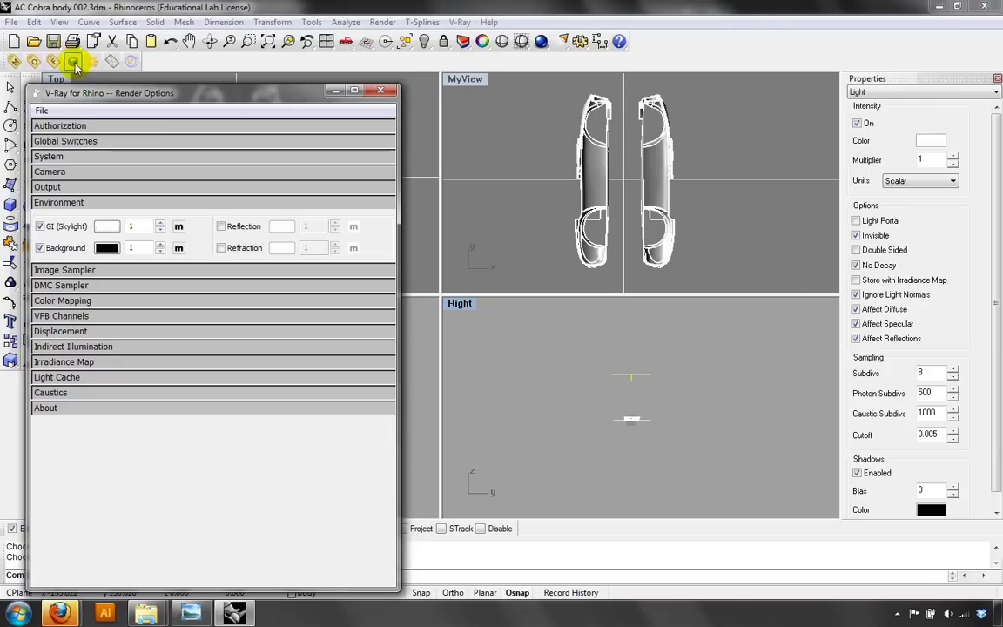
click(73, 61)
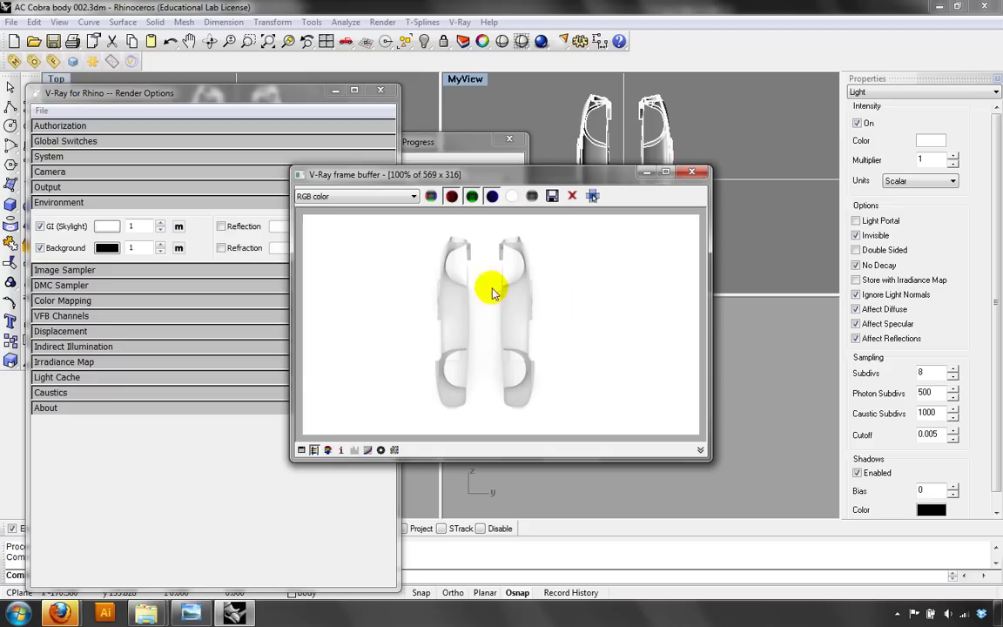
click(690, 176)
- Render MyView with the rectangular light's multiplier set to 1.5 and the GI skylight intensity set to 0.25
click(929, 156)
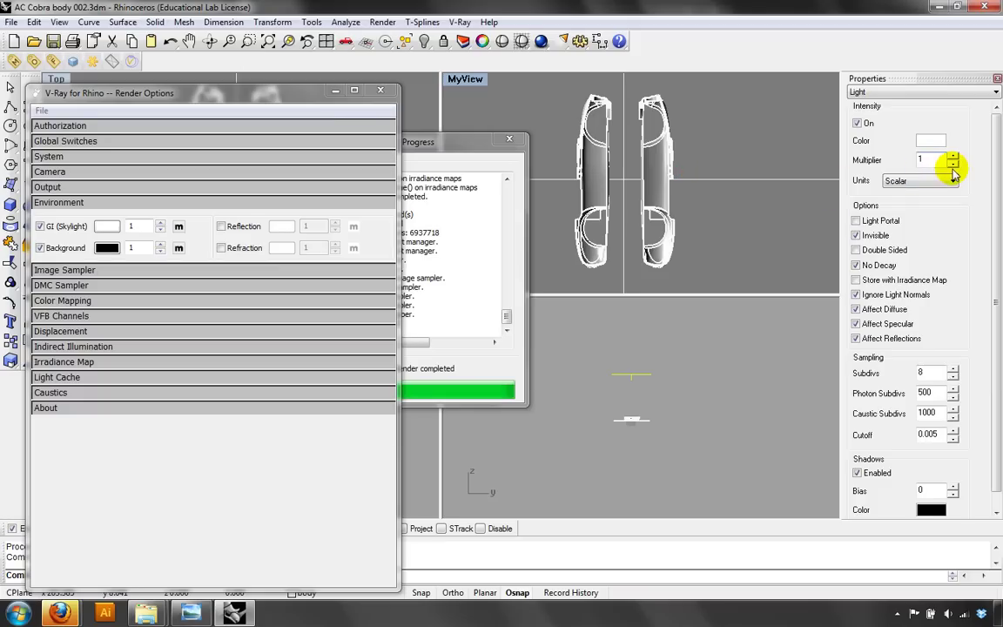
click(953, 161)
click(135, 225)
double_click(139, 225)
text(0.25)
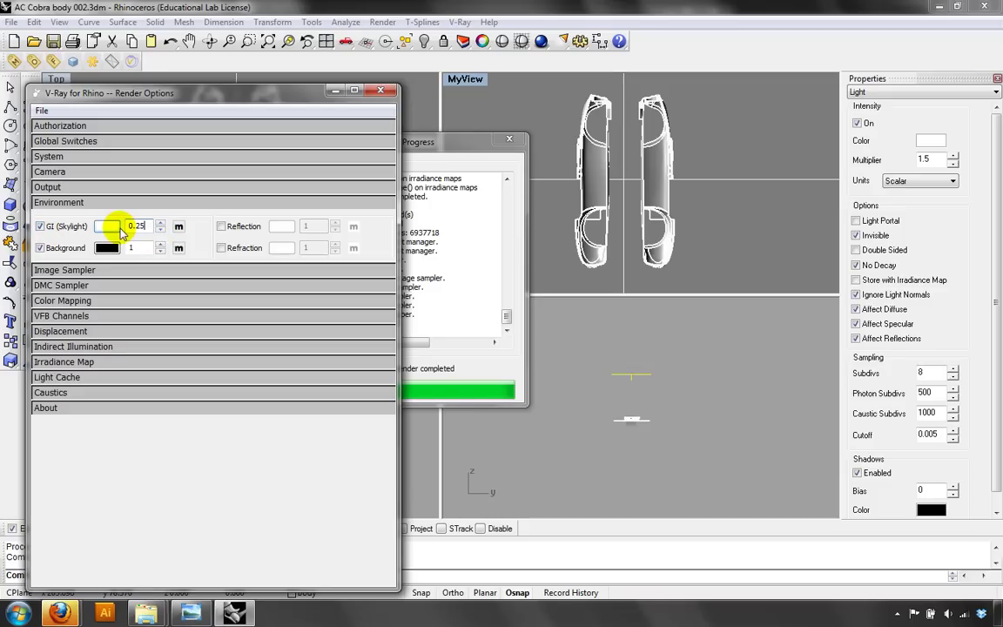
click(474, 142)
click(73, 63)
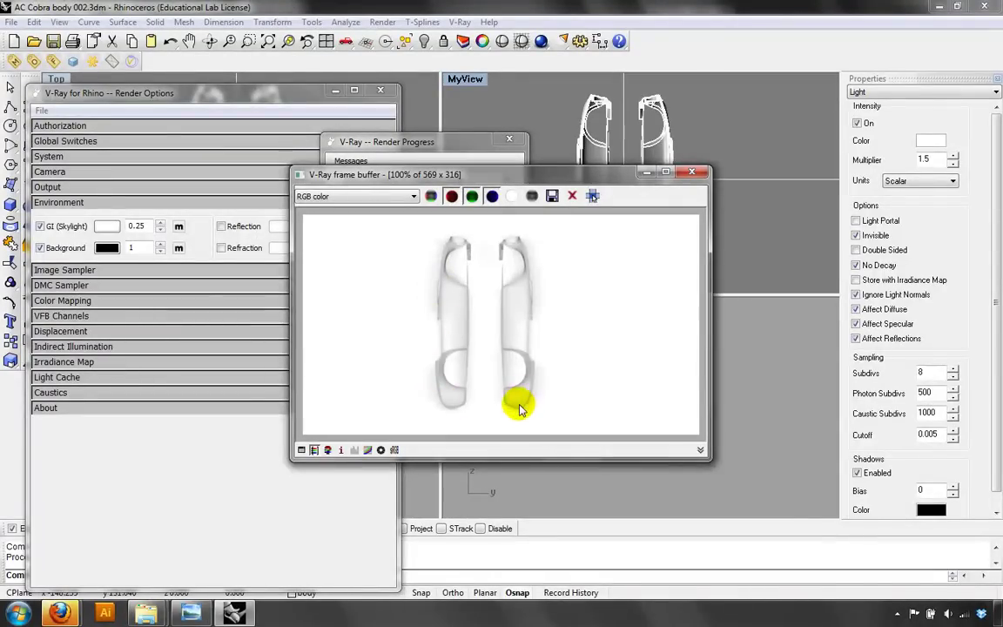
- Set the rectangular light's multiplier to 1 and render MyView again
click(930, 157)
text(1)
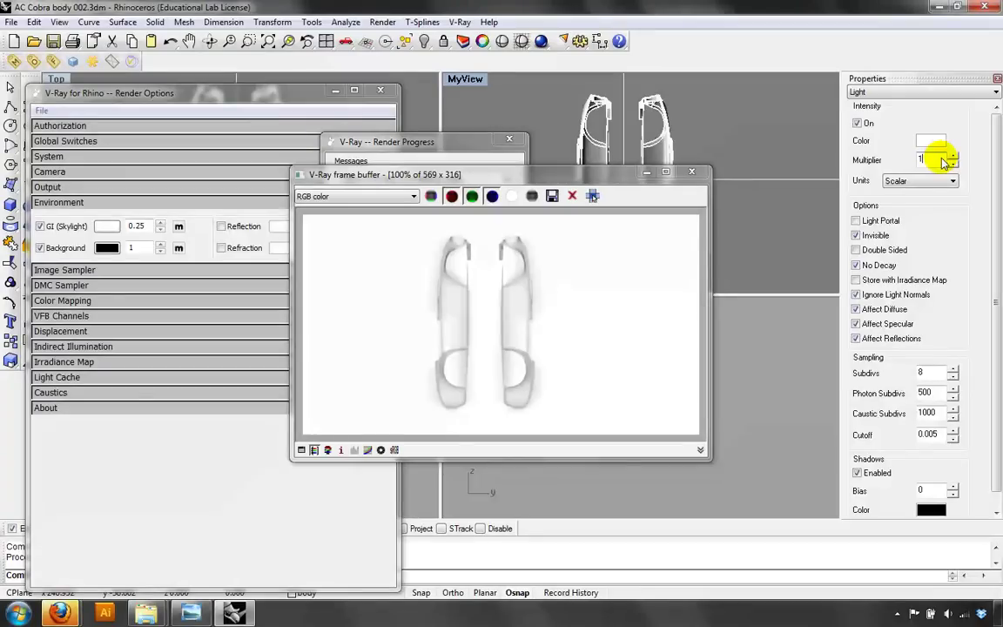
click(101, 64)
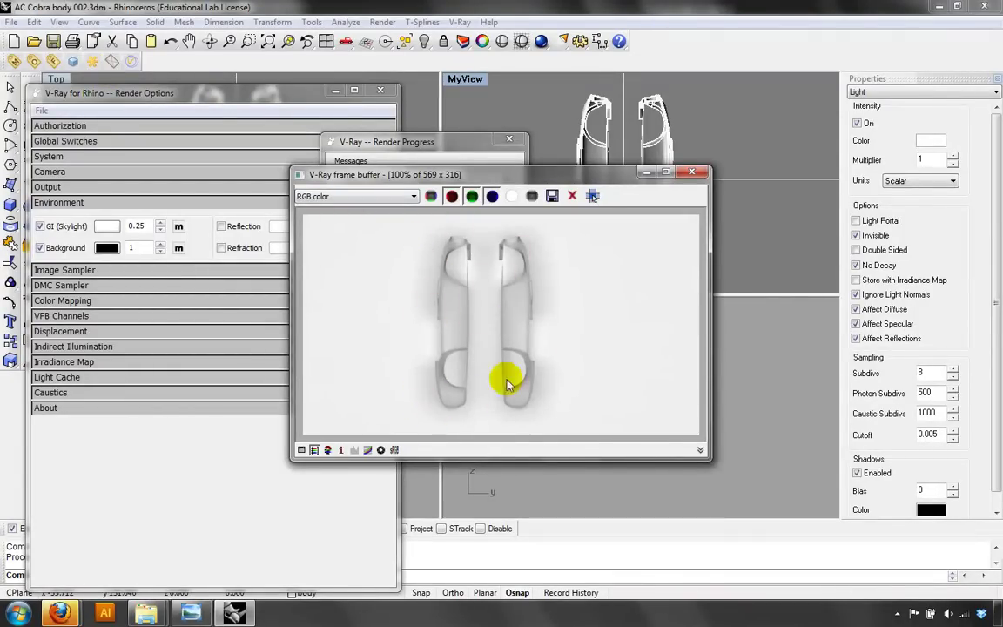
- Raise the rectangular light much higher above the car body parts in the Right view and render MyView again
drag(582, 177, 400, 171)
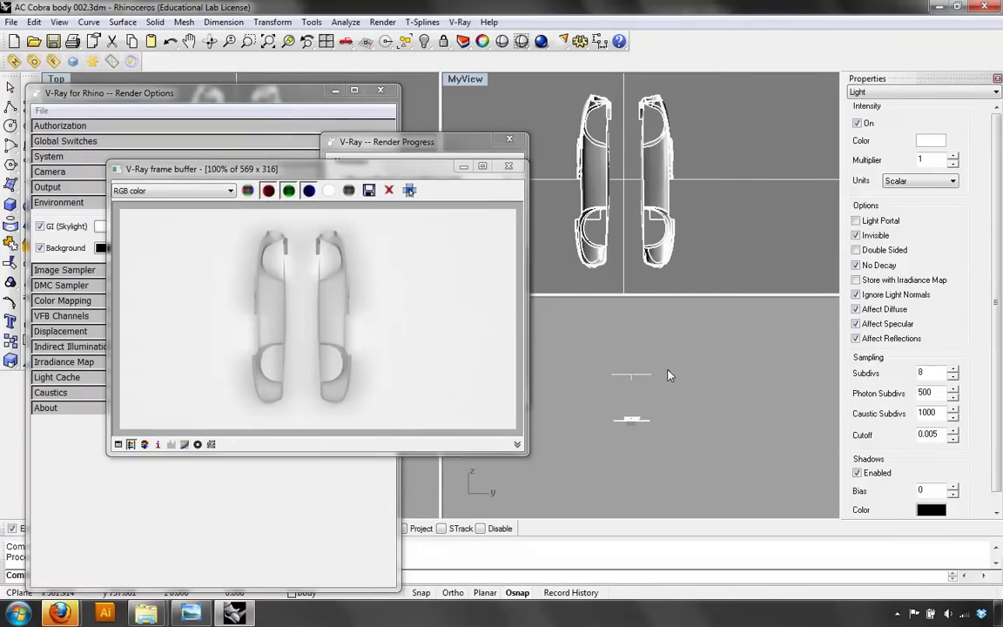
click(568, 365)
drag(627, 430, 630, 353)
click(634, 337)
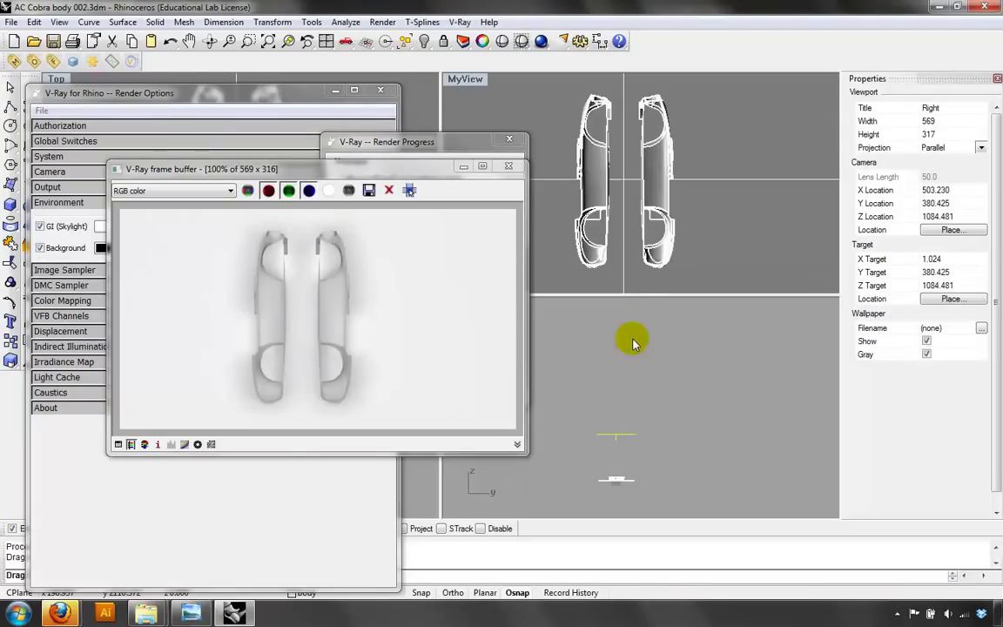
click(678, 403)
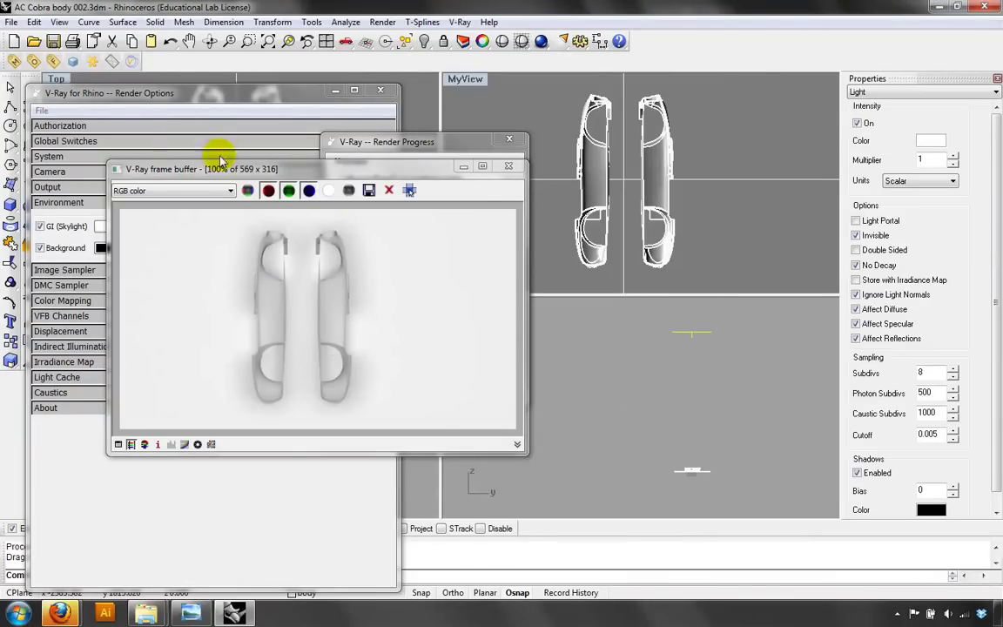
click(75, 62)
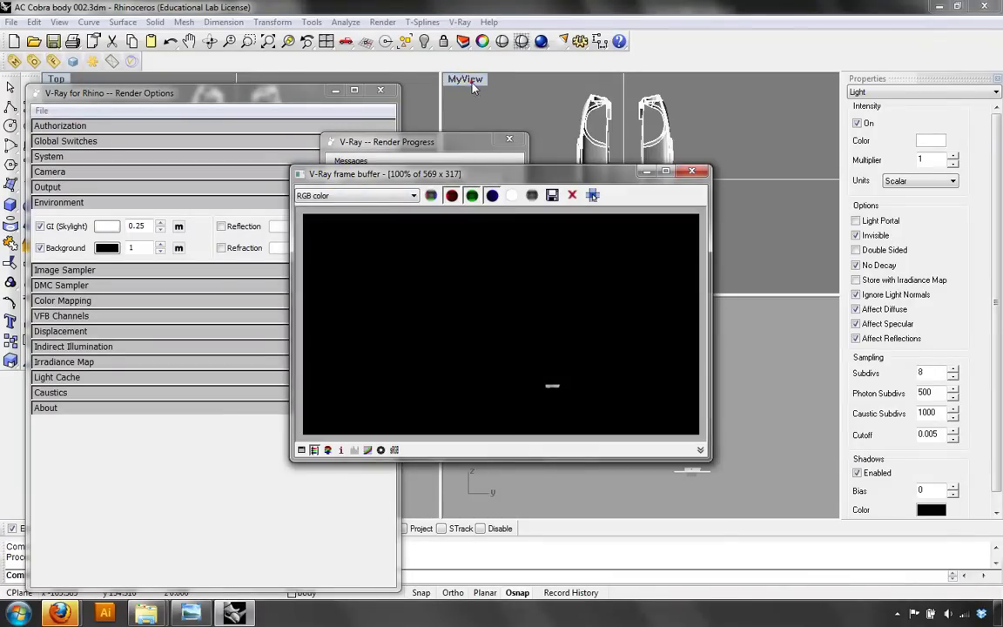
click(74, 63)
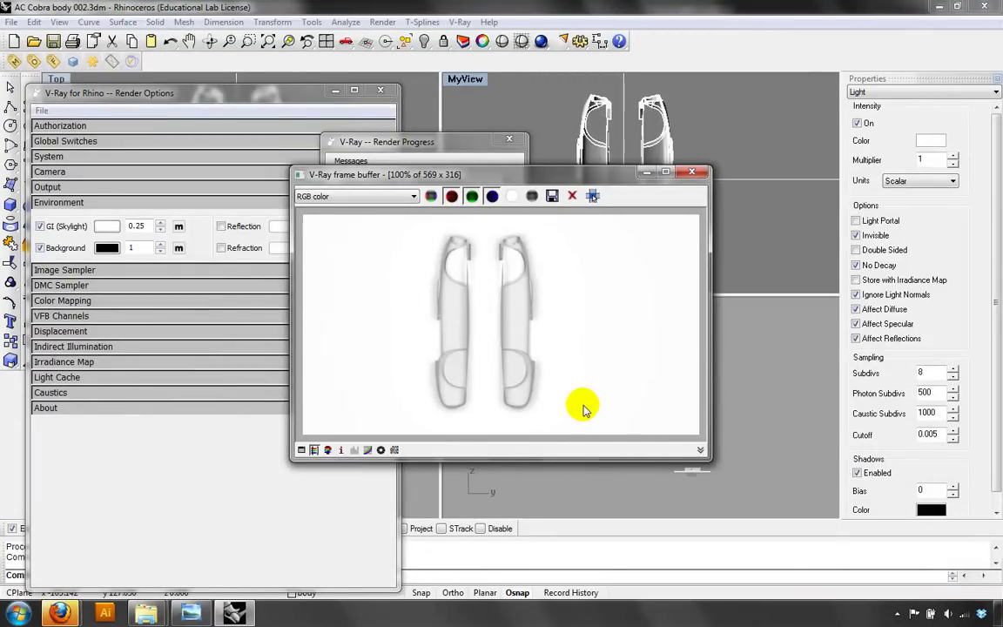
- Lower the rectangular light partway toward the car body parts in the Right view and render MyView again
drag(585, 177, 472, 175)
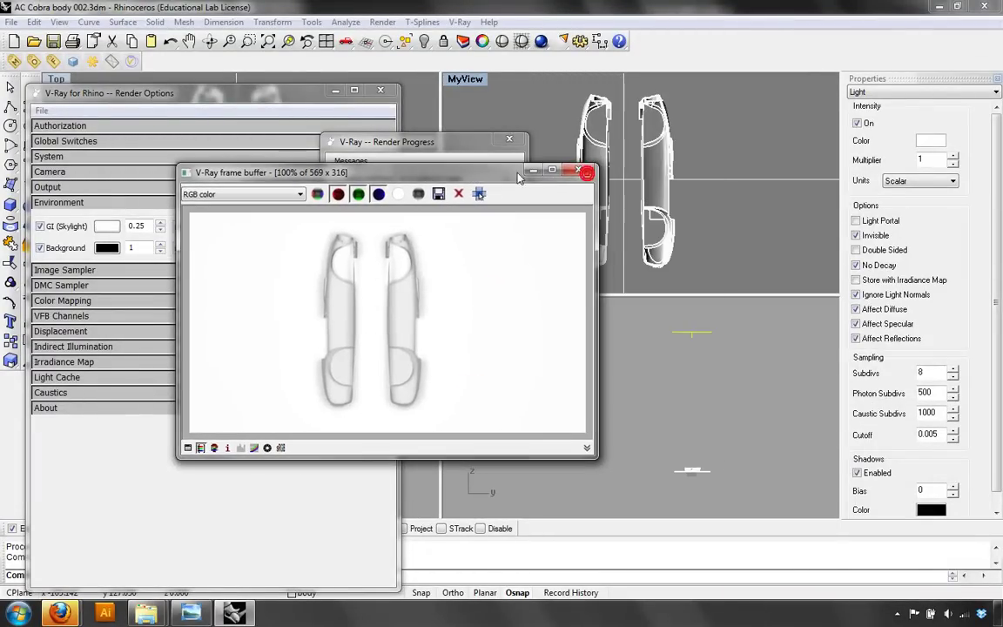
drag(704, 337, 701, 387)
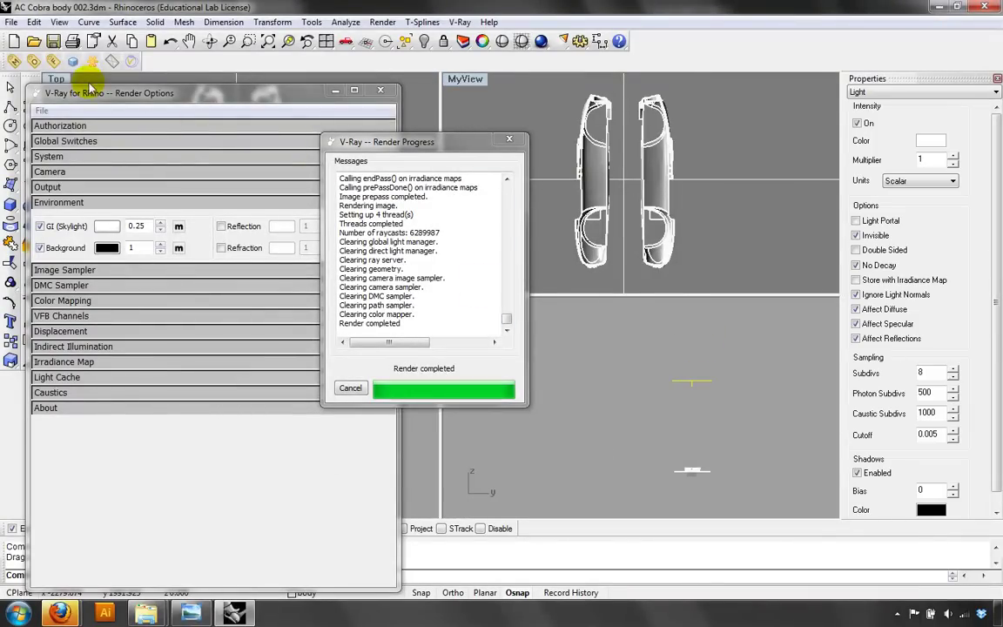
click(73, 61)
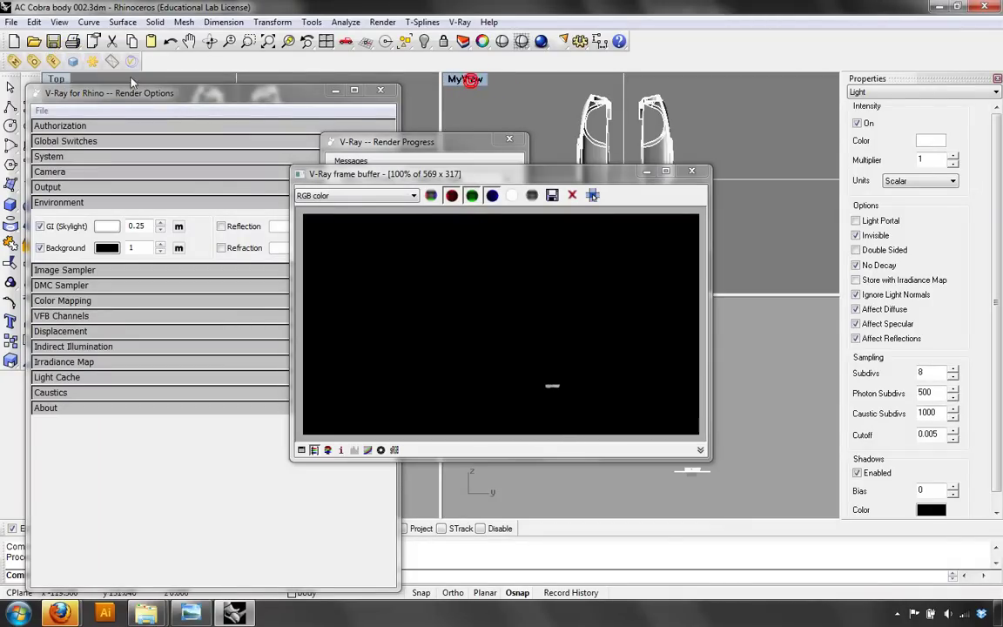
click(73, 61)
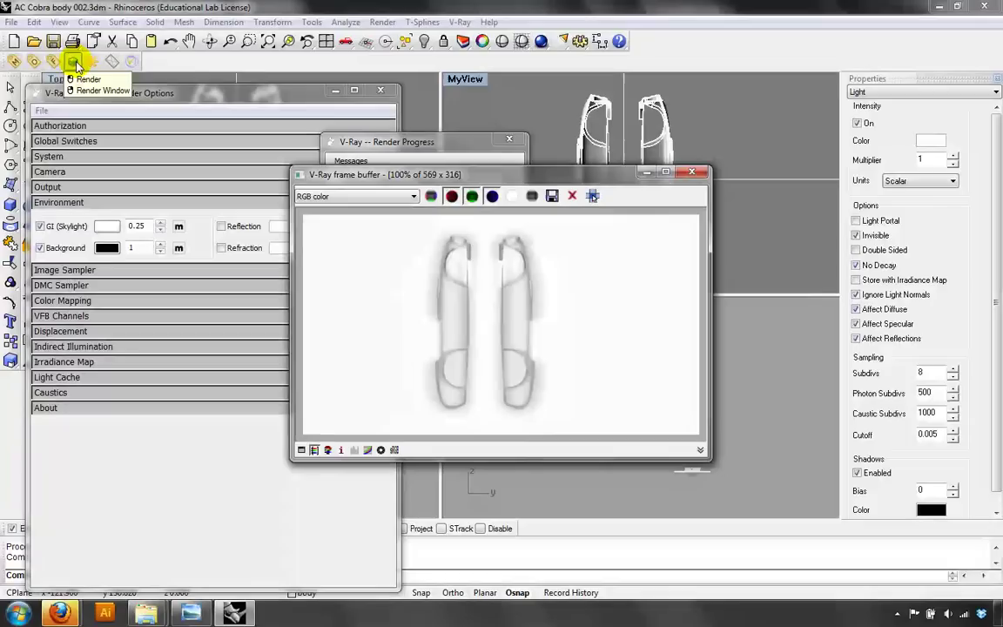
- Set the GI skylight intensity to 0.33 in the Environment settings and render MyView again
click(139, 226)
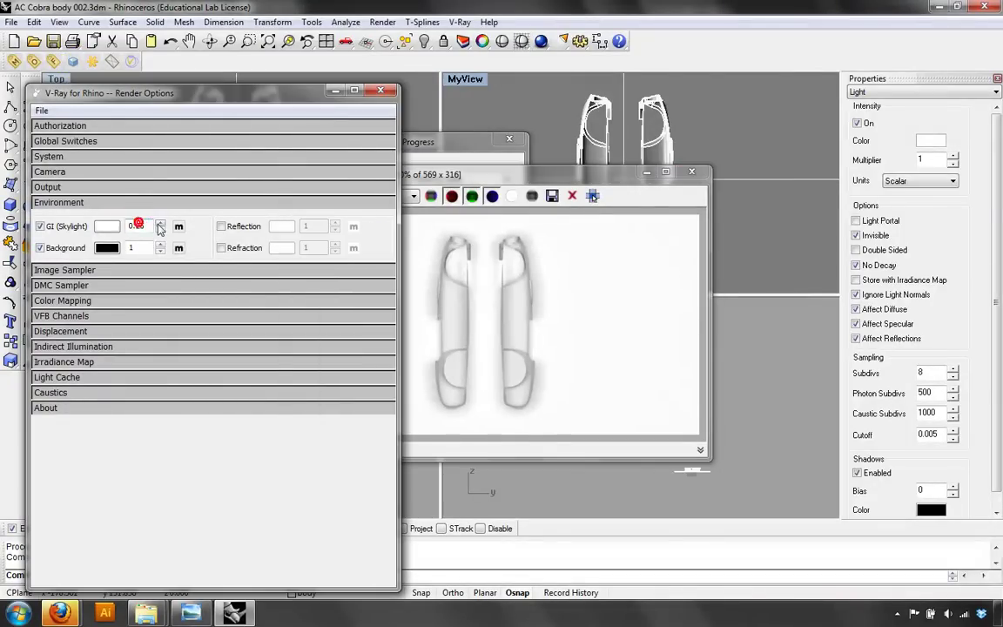
double_click(139, 226)
text(33)
click(466, 80)
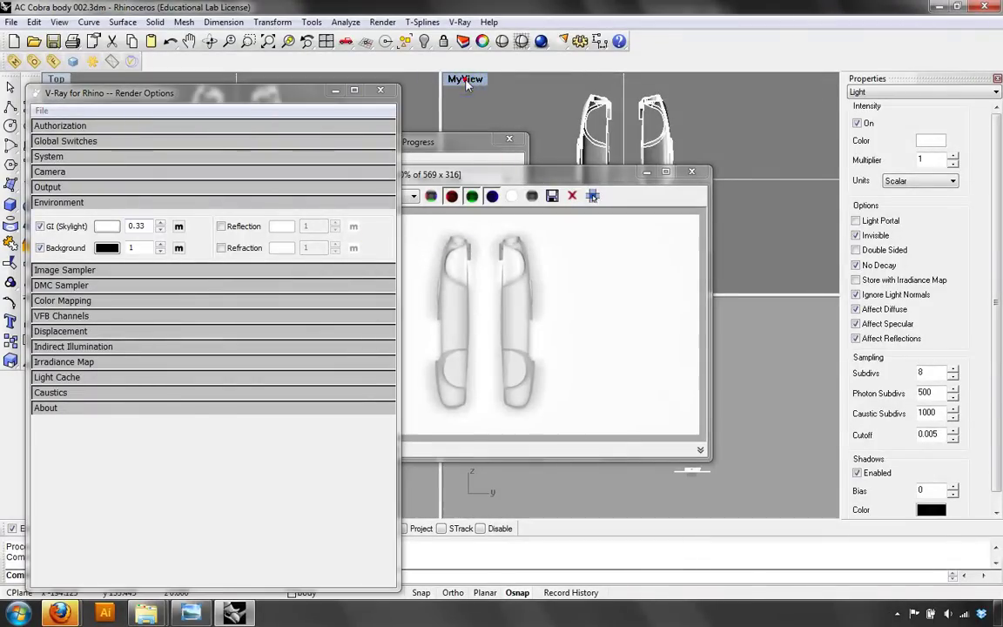
drag(435, 172, 480, 171)
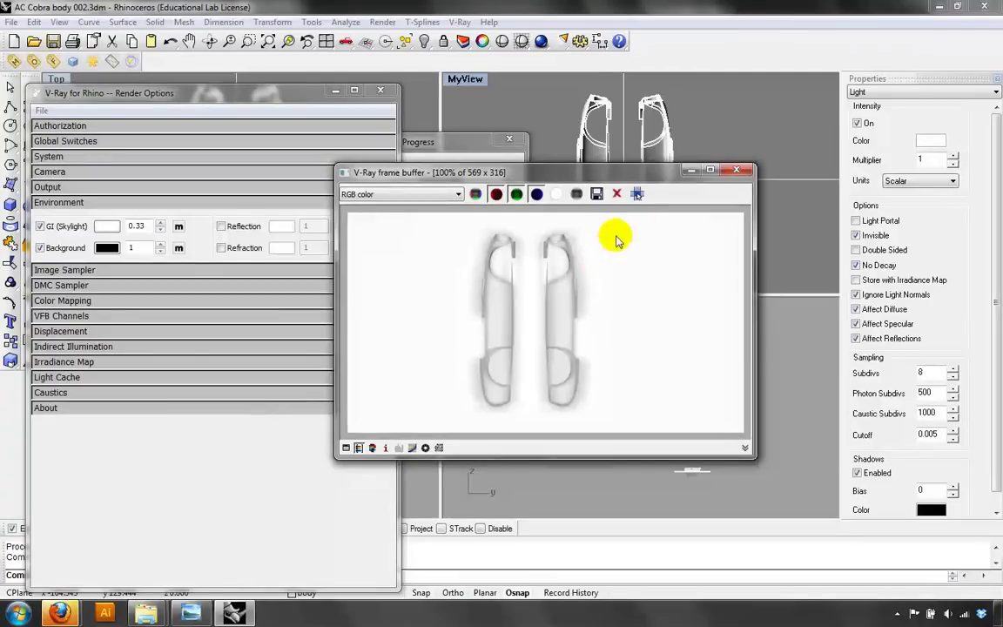
click(73, 61)
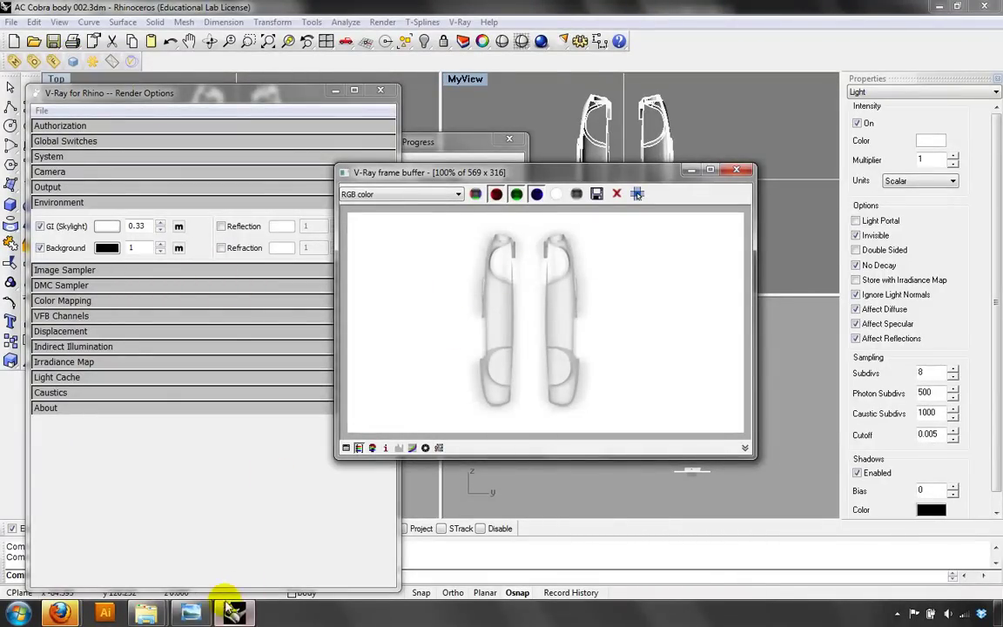
- Switch to Windows Photo Viewer to examine the reference photo explodedtypewriterimage.jpg, and return to the render
click(191, 613)
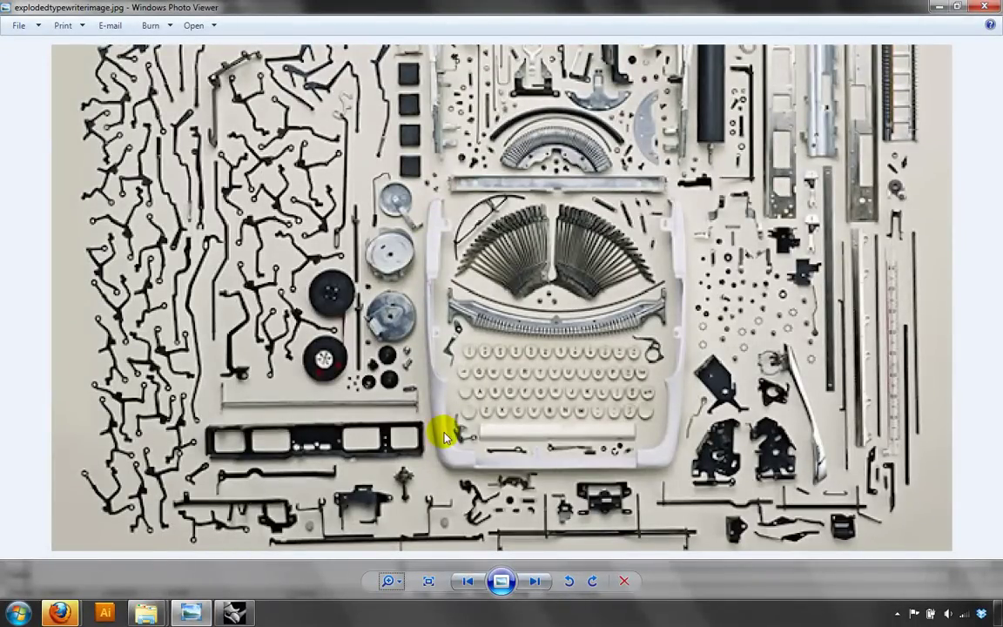
click(939, 7)
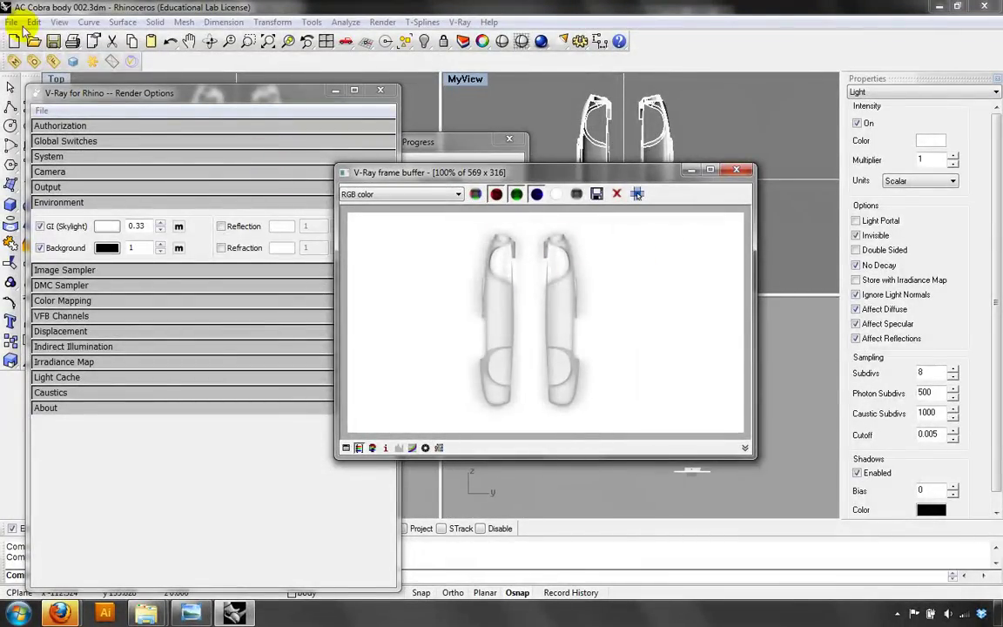
- Load the V-Ray Express High.visopt preset into the V-Ray render options
click(41, 111)
click(41, 111)
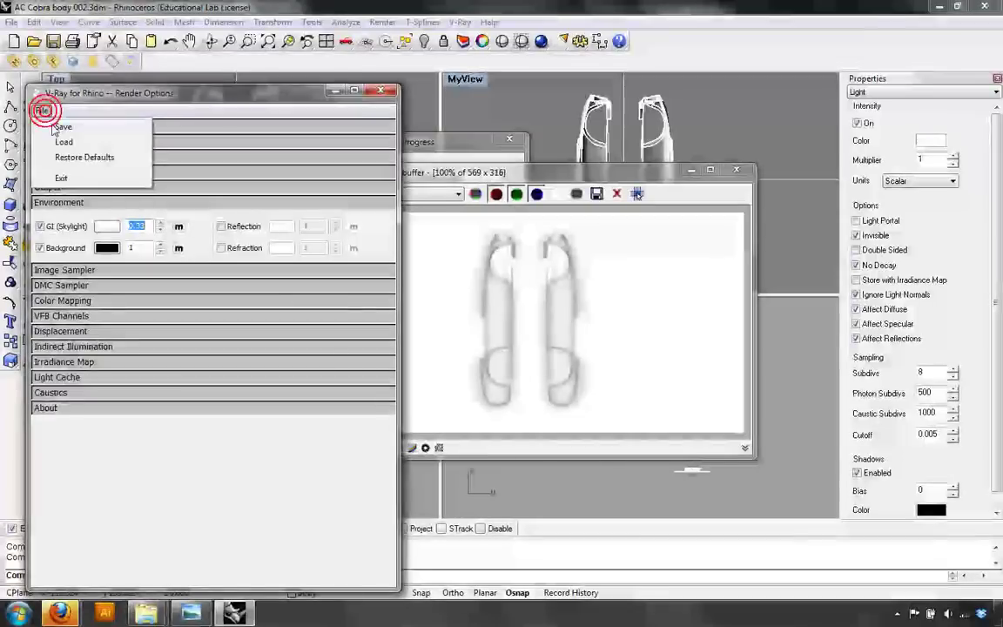
click(60, 141)
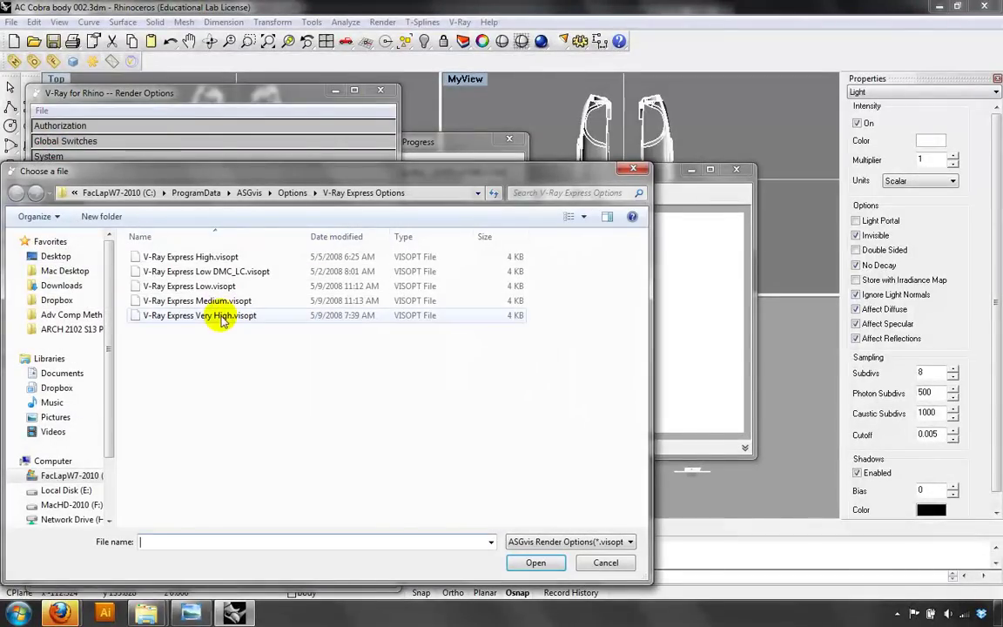
double_click(204, 257)
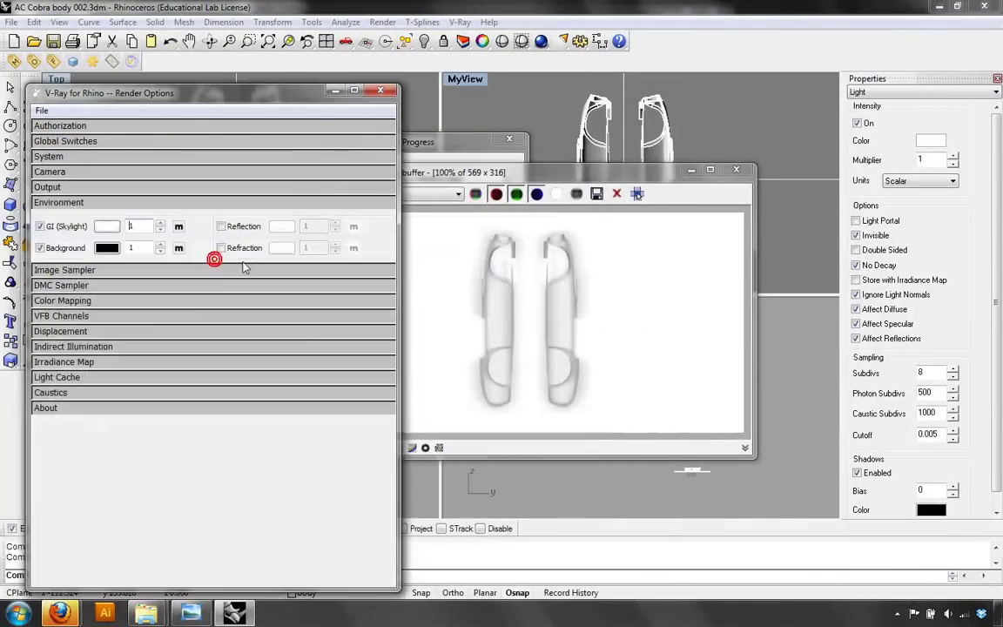
- Override the viewport size in the Output settings and set the render resolution to 1600x1200
click(47, 186)
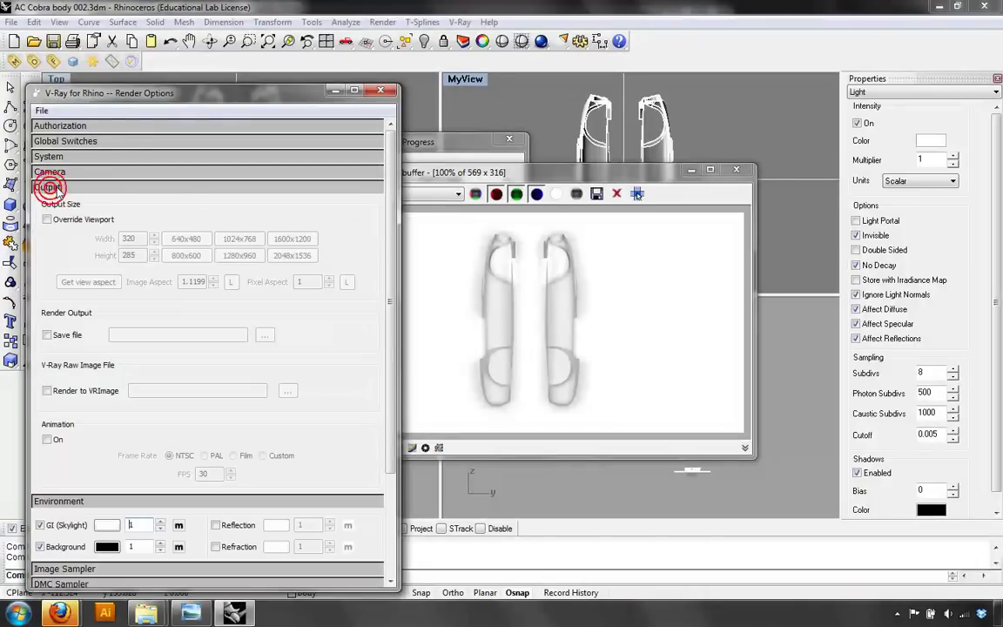
click(62, 218)
click(288, 239)
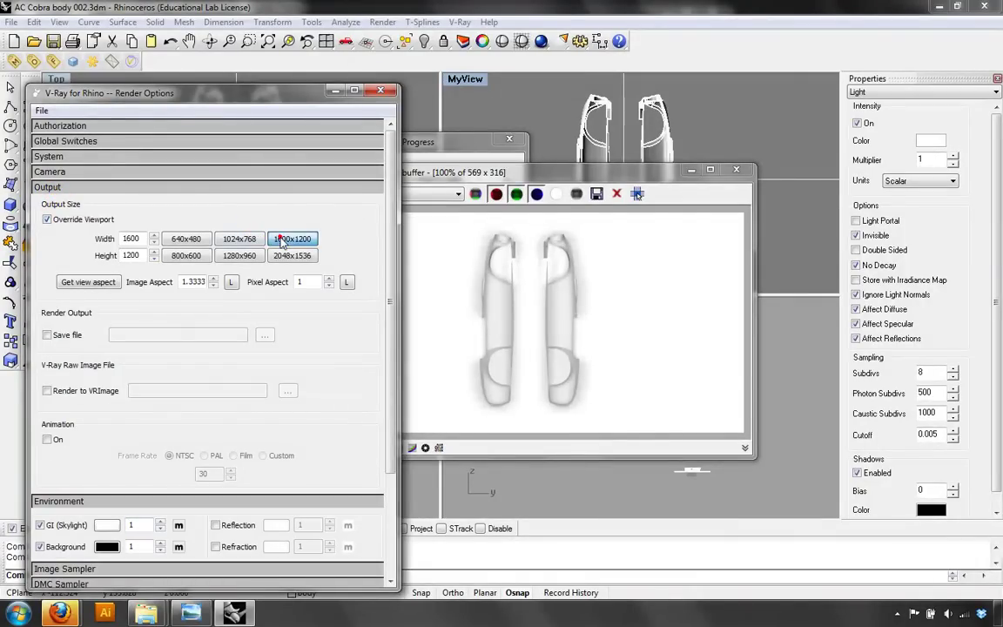
- Enable saving of the render output to a file named final.tif on the Desktop
click(49, 334)
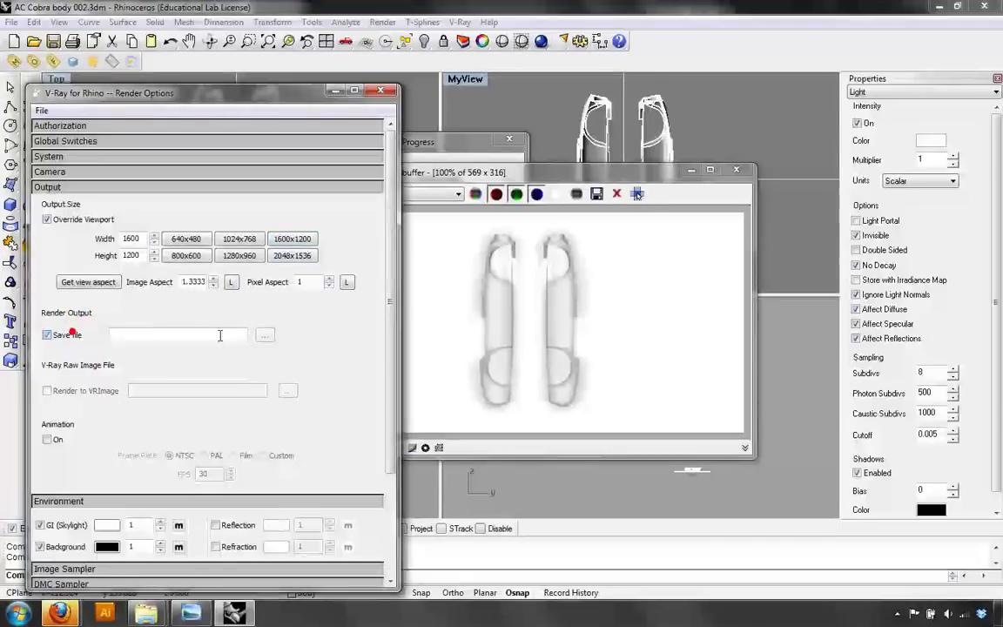
click(264, 336)
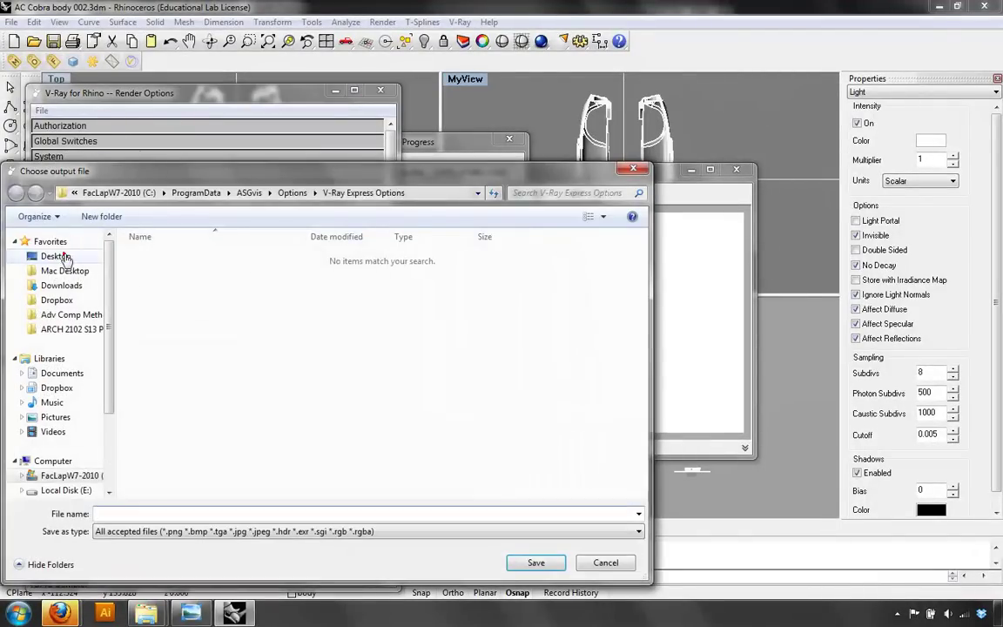
click(57, 256)
click(194, 514)
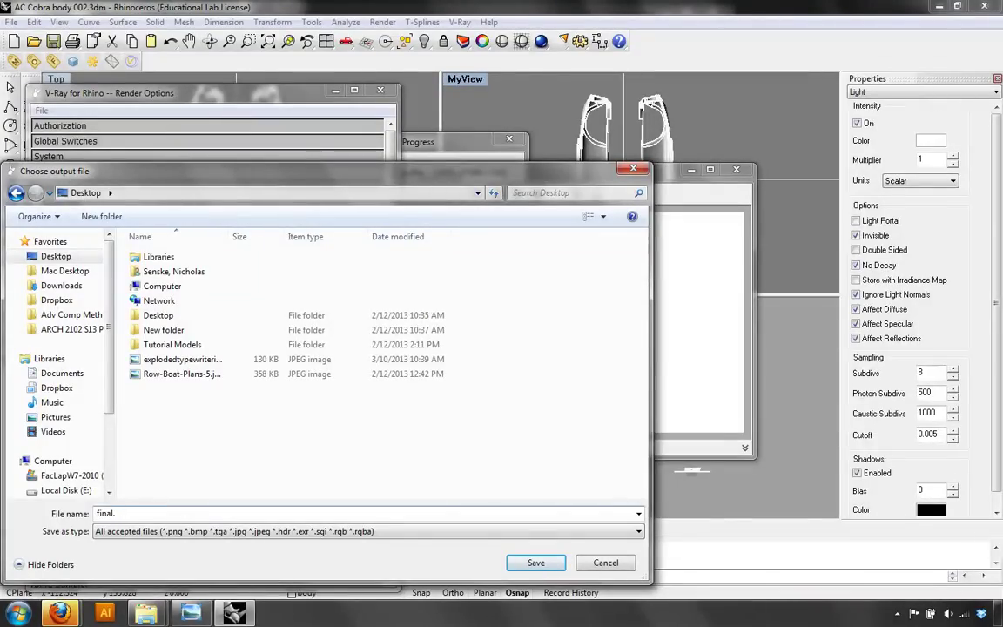
key(Return)
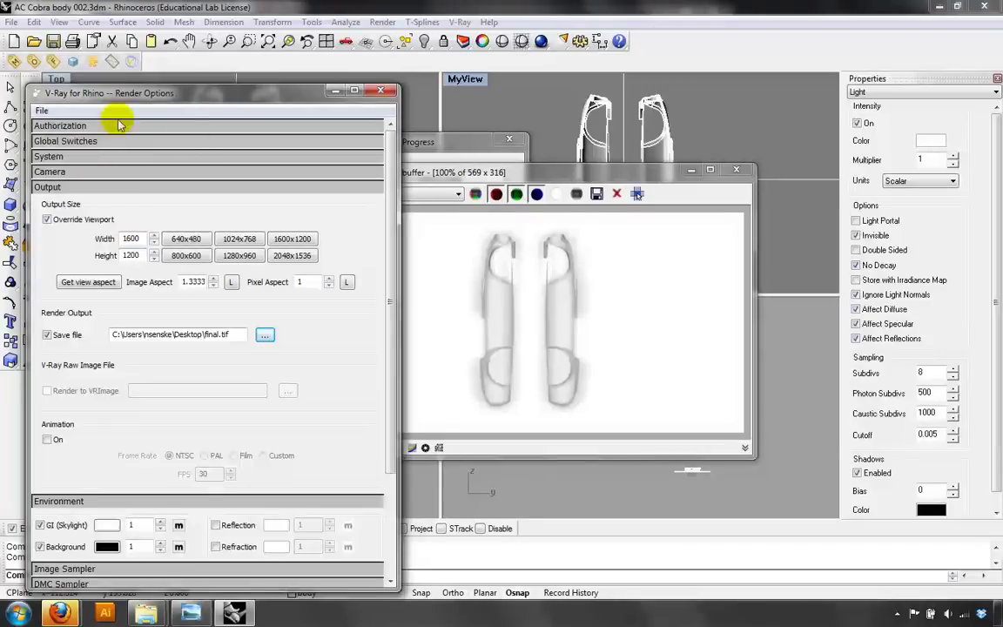
- Render MyView with the high-quality settings, examine the car body parts up close, and close the frame buffer
click(73, 62)
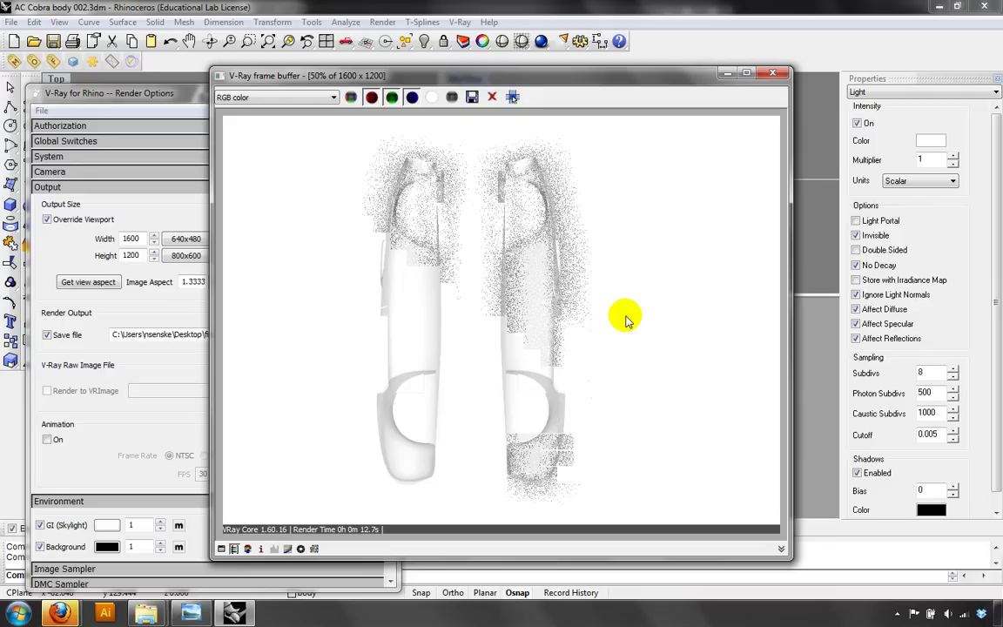
scroll(466, 314, up, 2)
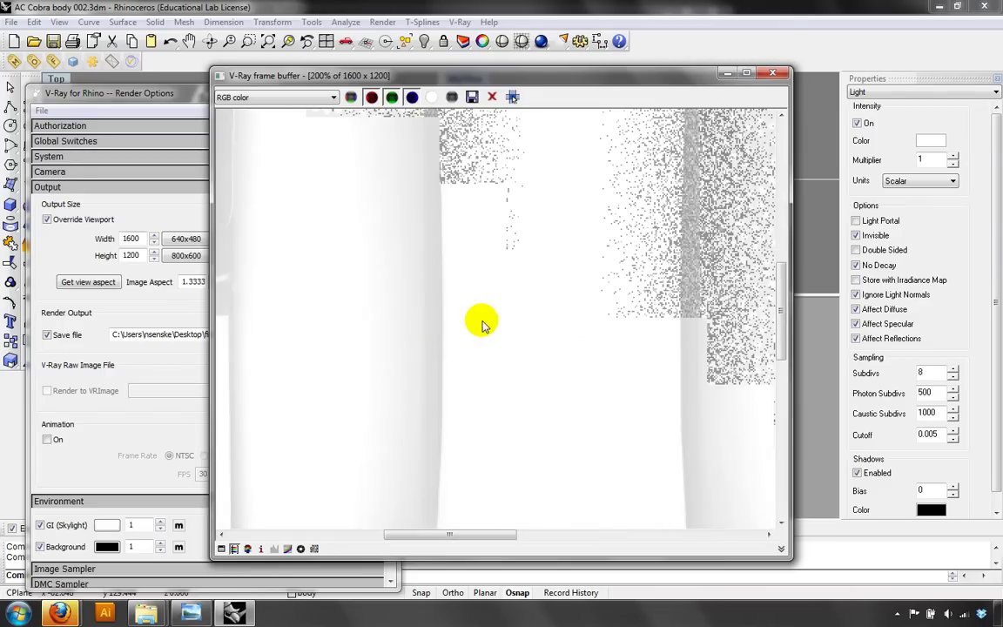
scroll(483, 324, down, 2)
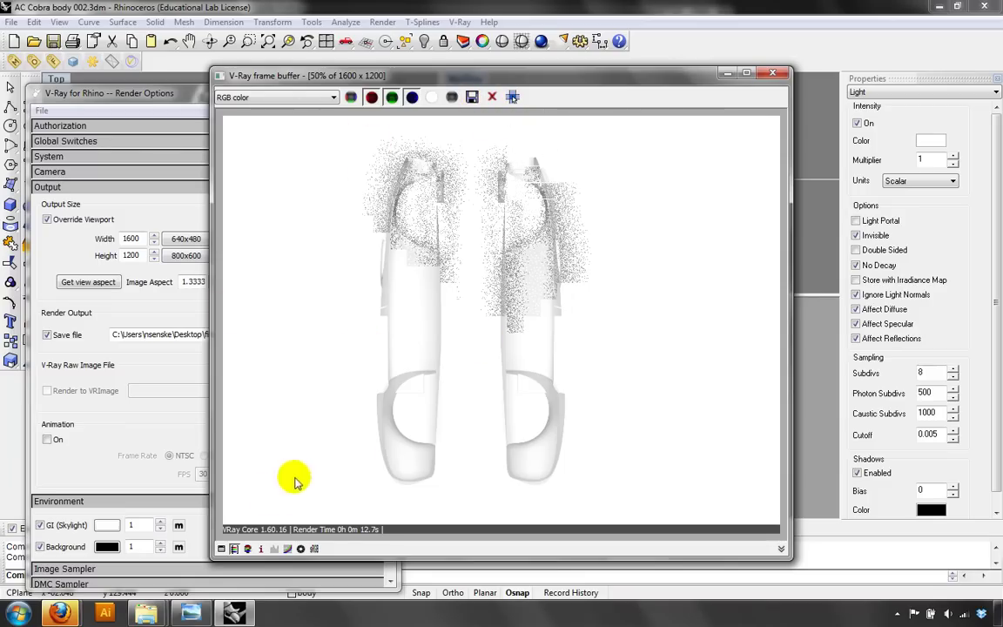
click(773, 73)
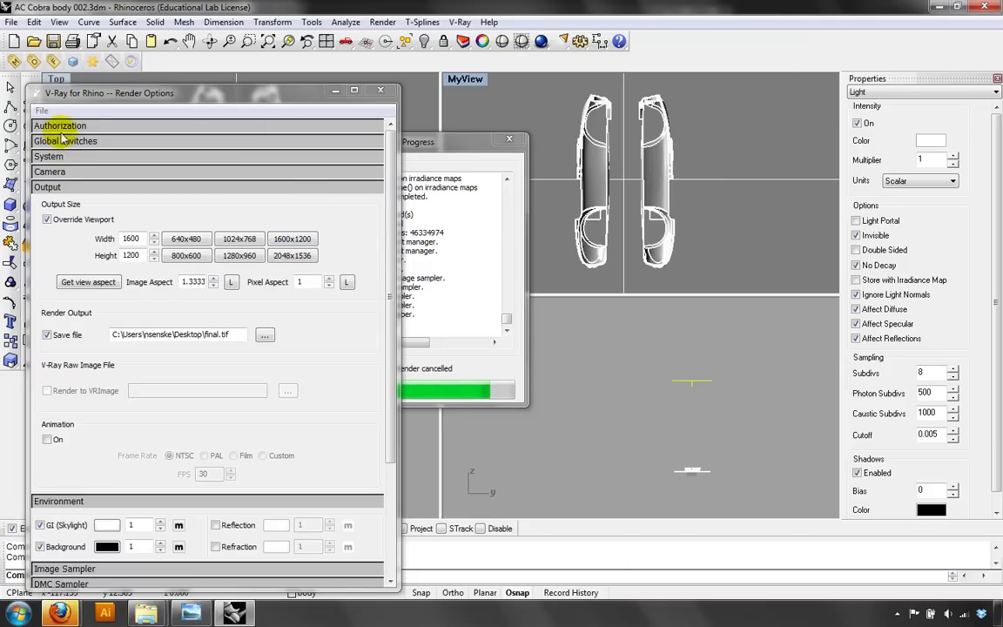
- Set the GI skylight intensity to 0.25 in the Environment settings and render MyView again
click(47, 188)
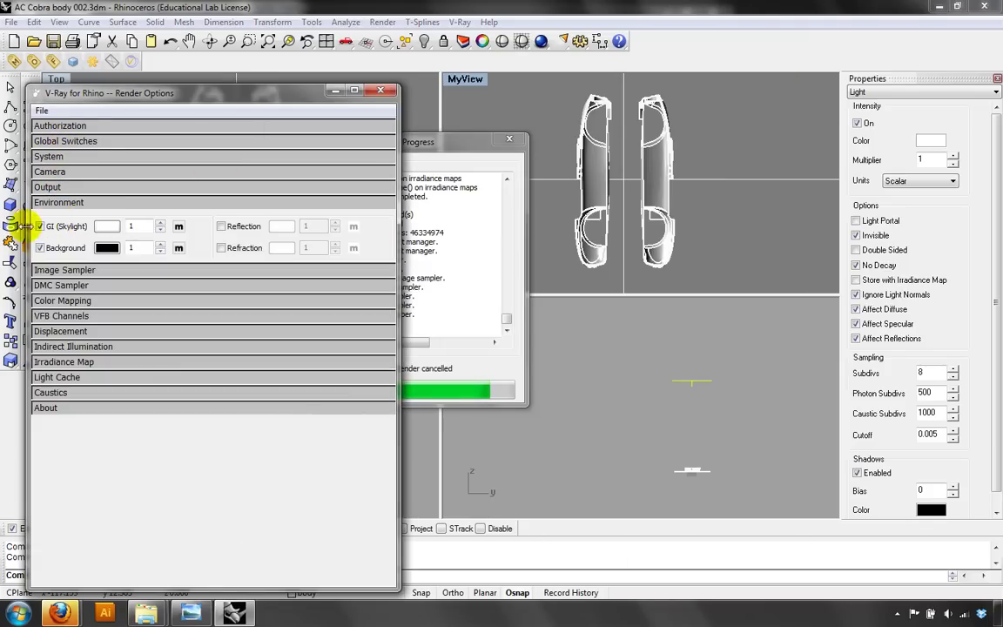
click(136, 226)
text(0.25)
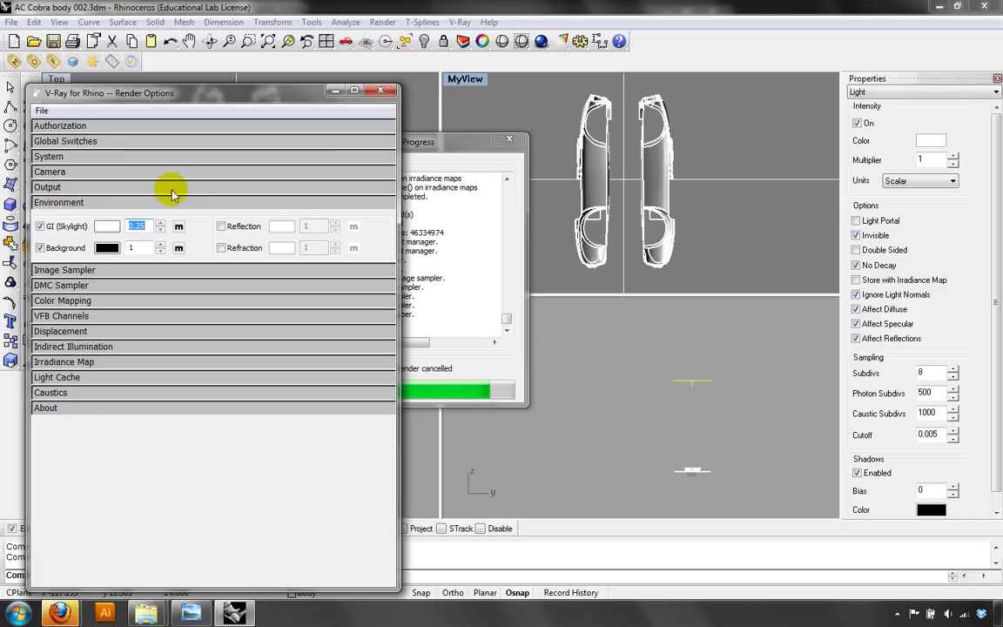
click(54, 61)
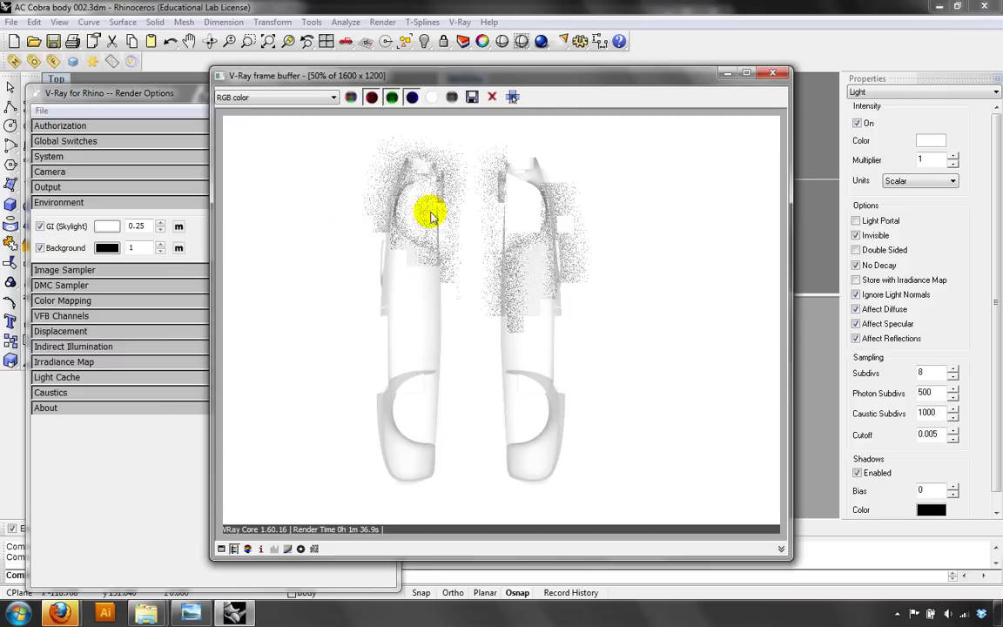